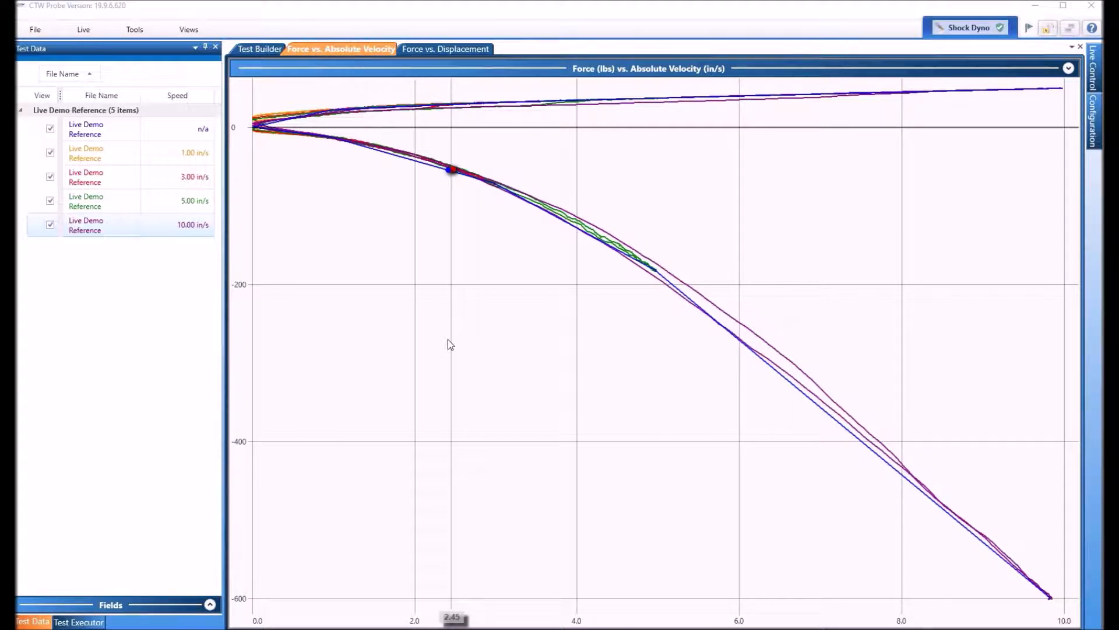
Show the Live Data and Live Cycles views in the workspace.
{"action": "left_click", "coordinate": [83, 30]}
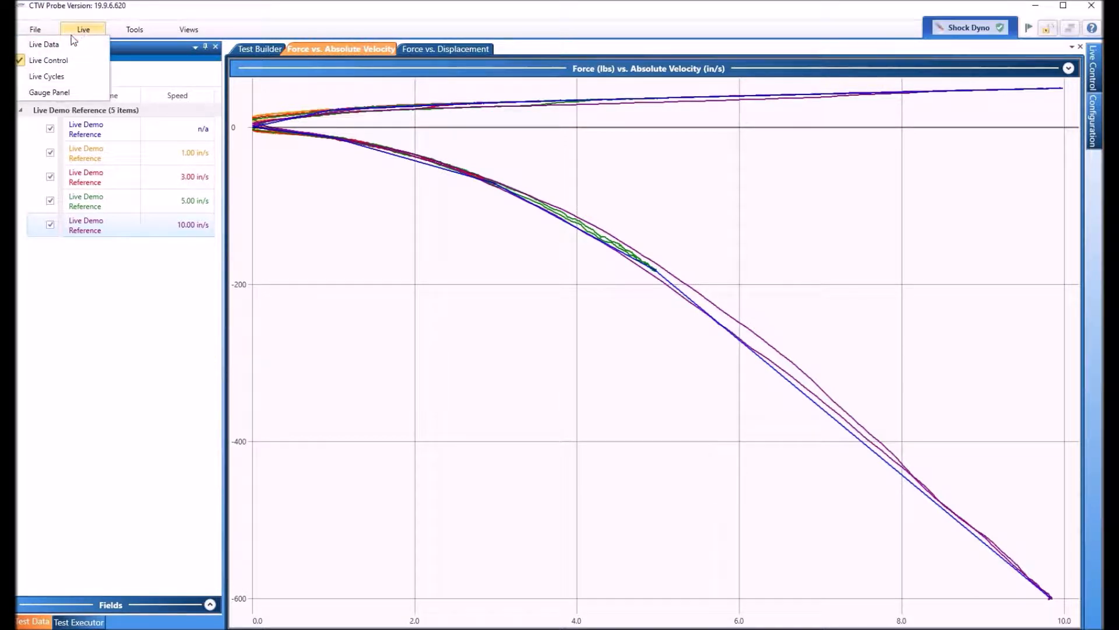
{"action": "left_click", "coordinate": [53, 45]}
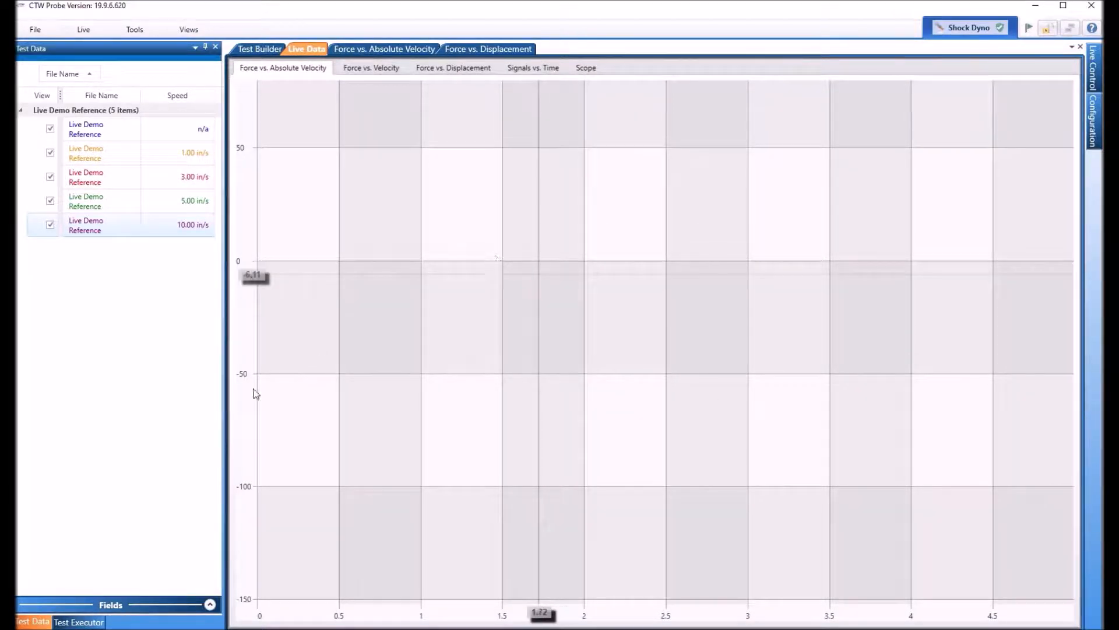
{"action": "left_click", "coordinate": [83, 29]}
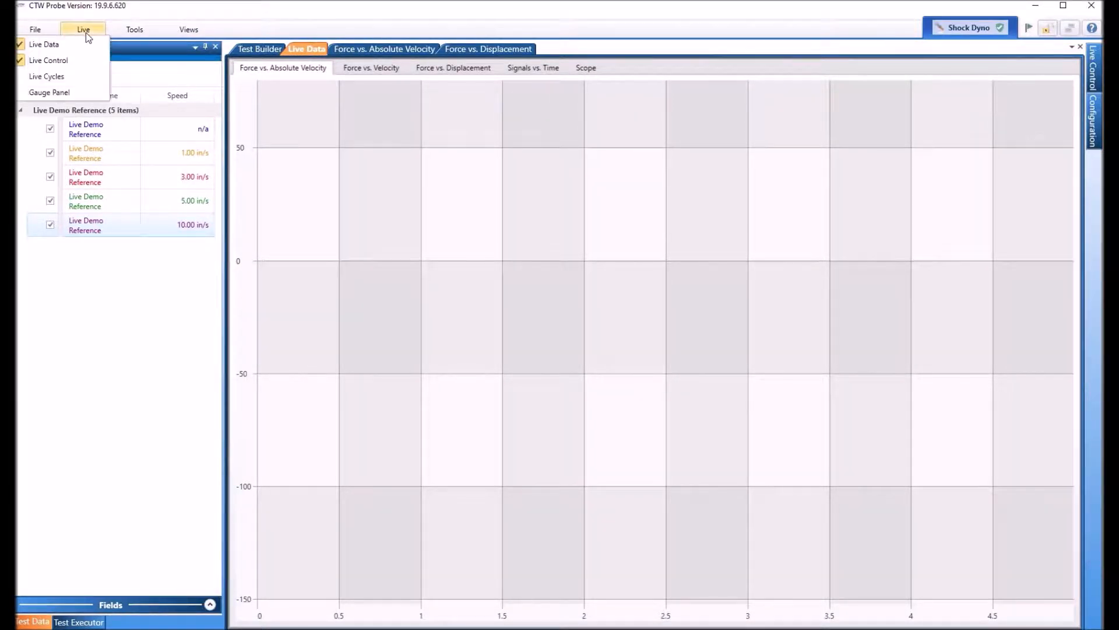
{"action": "left_click", "coordinate": [48, 78]}
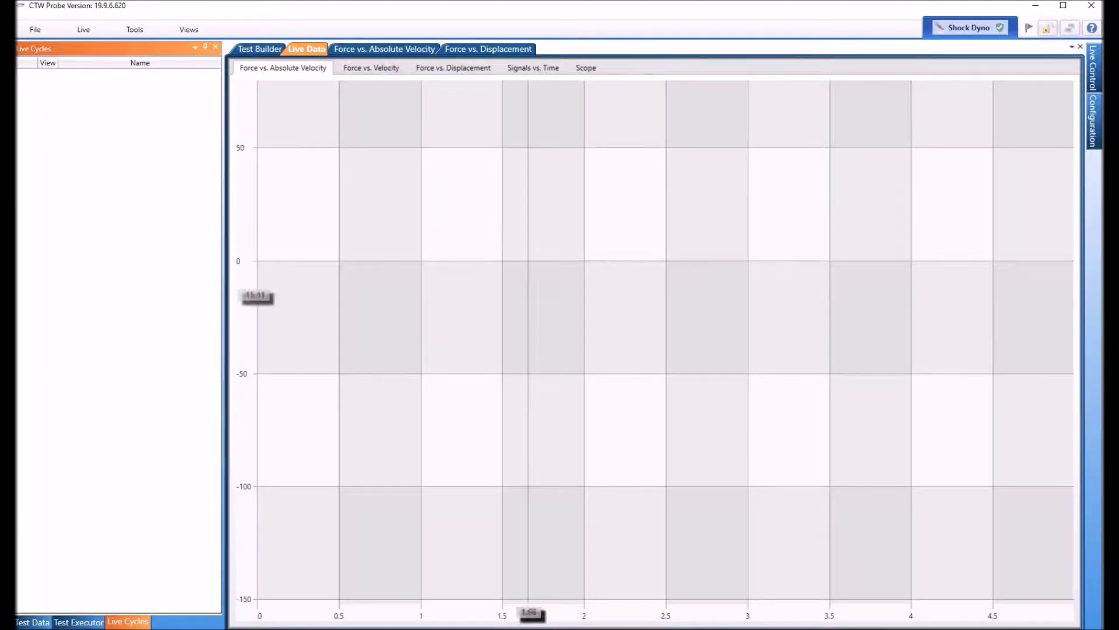
Keep the Live Control pane permanently docked and narrow the Live Cycles list to enlarge the live graph.
{"action": "left_click", "coordinate": [1097, 64]}
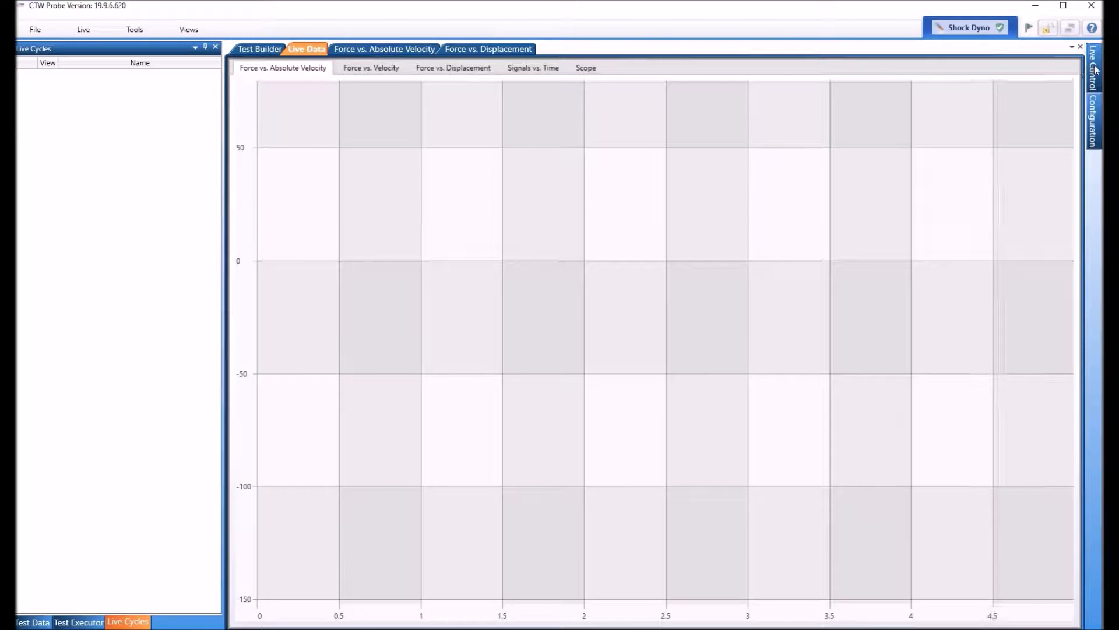
{"action": "mouse_move", "coordinate": [1092, 67]}
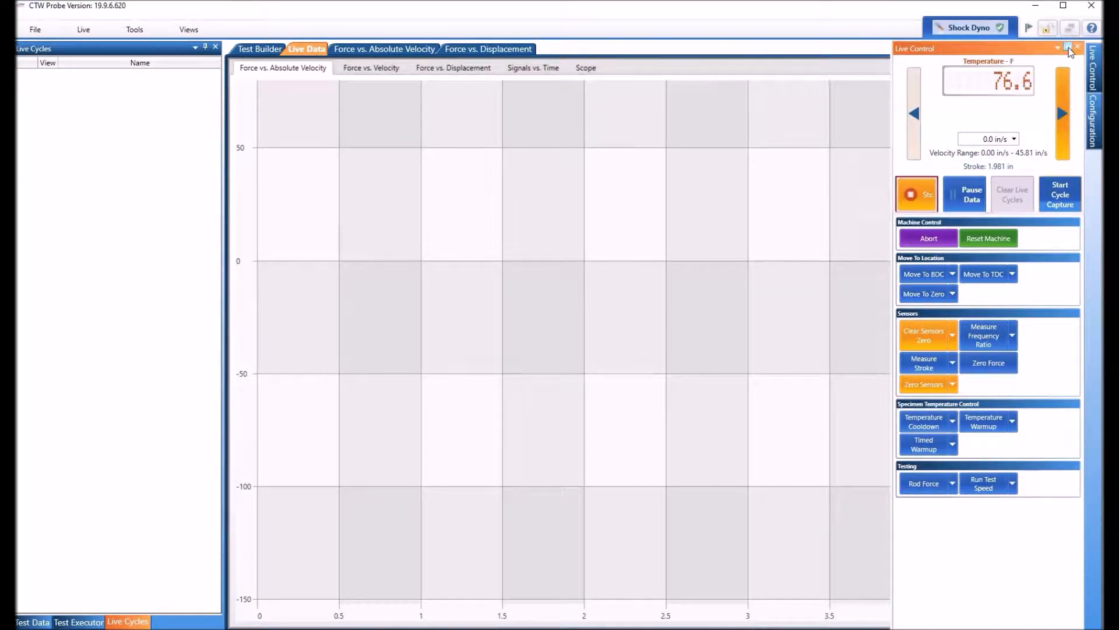
{"action": "left_click", "coordinate": [1068, 49]}
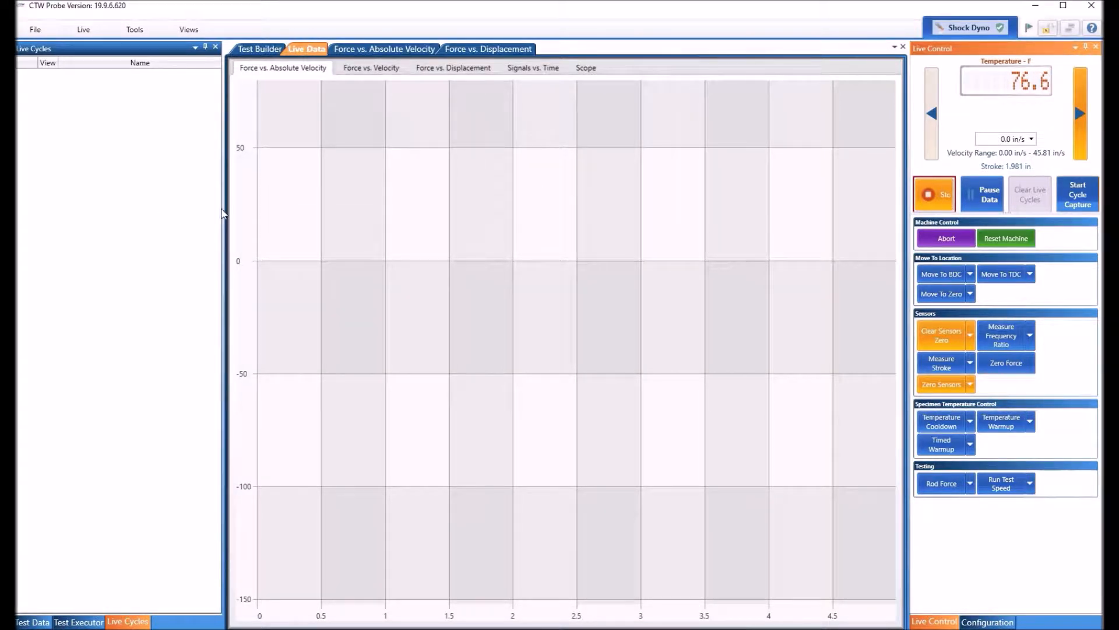
{"action": "left_click_drag", "start_coordinate": [222, 207], "coordinate": [146, 199]}
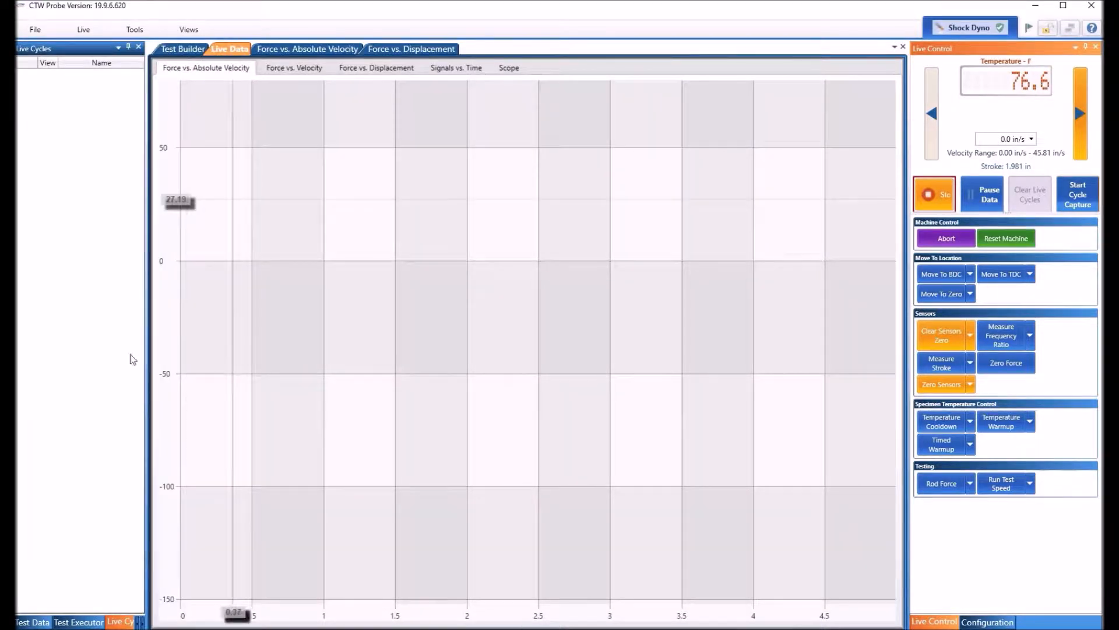
Set the 5.00 in/s Live Demo Reference test as the live reference and display it in the live cycles list.
{"action": "left_click", "coordinate": [36, 623]}
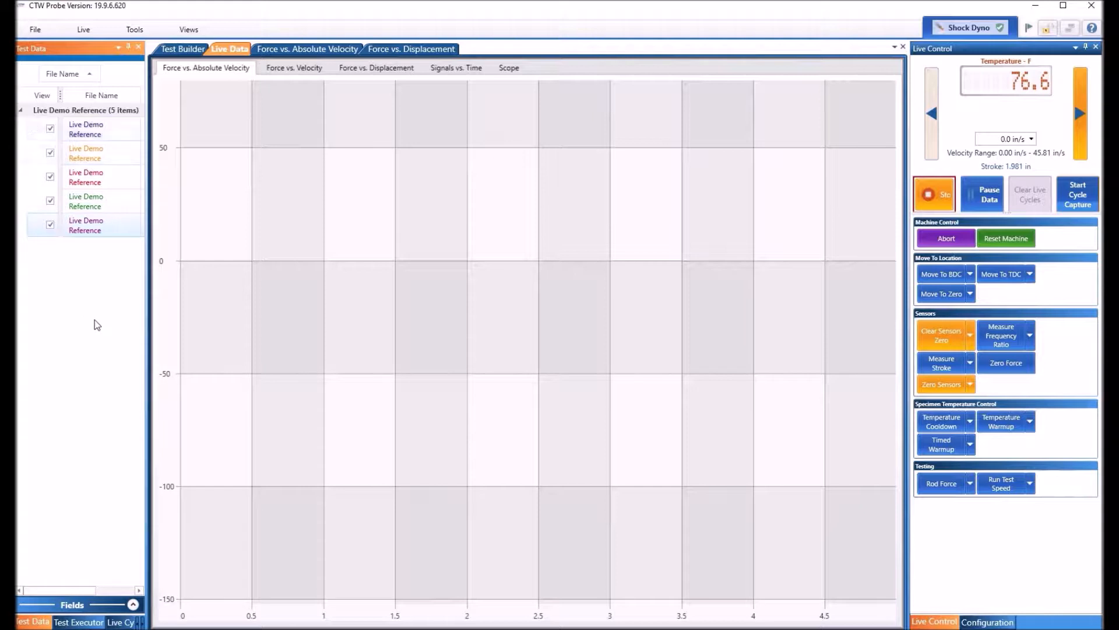
{"action": "left_click", "coordinate": [286, 49]}
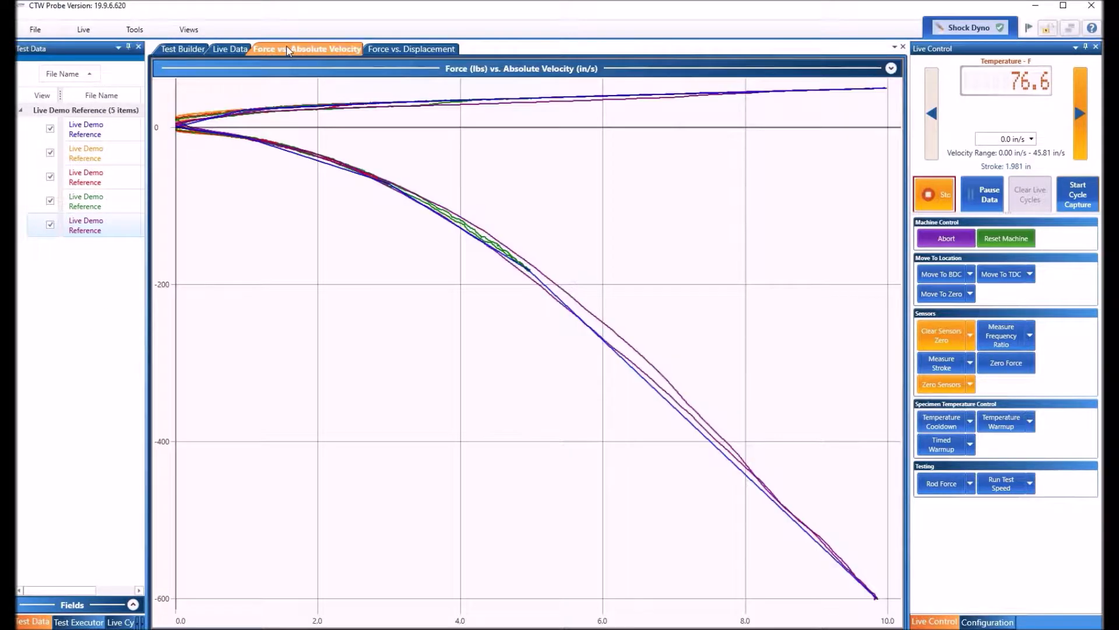
{"action": "left_click", "coordinate": [229, 51]}
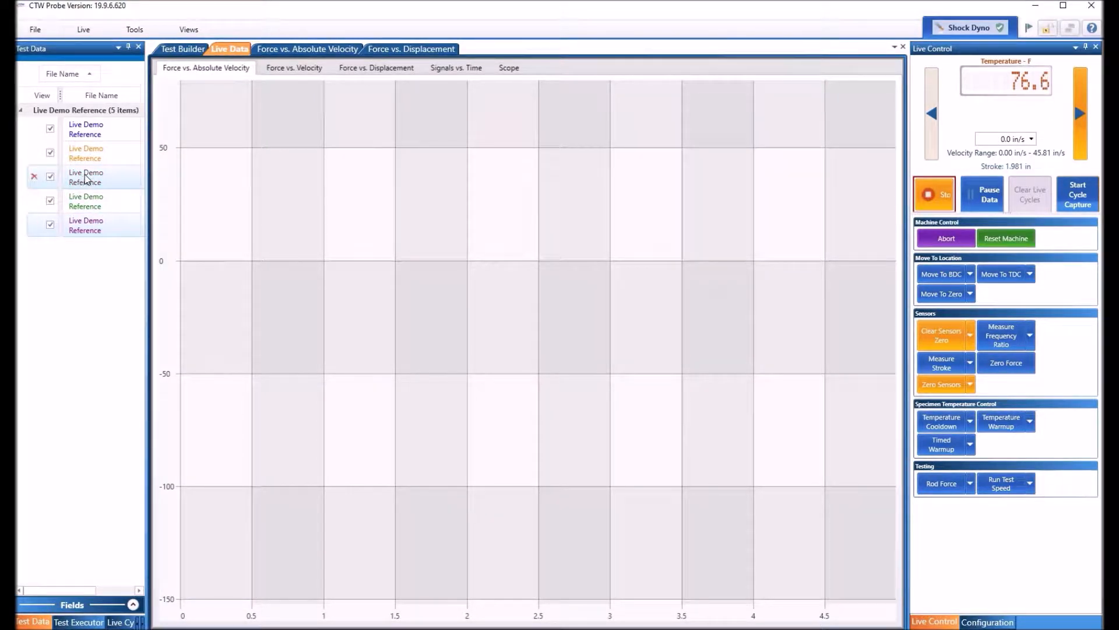
{"action": "left_click_drag", "start_coordinate": [93, 591], "coordinate": [69, 591]}
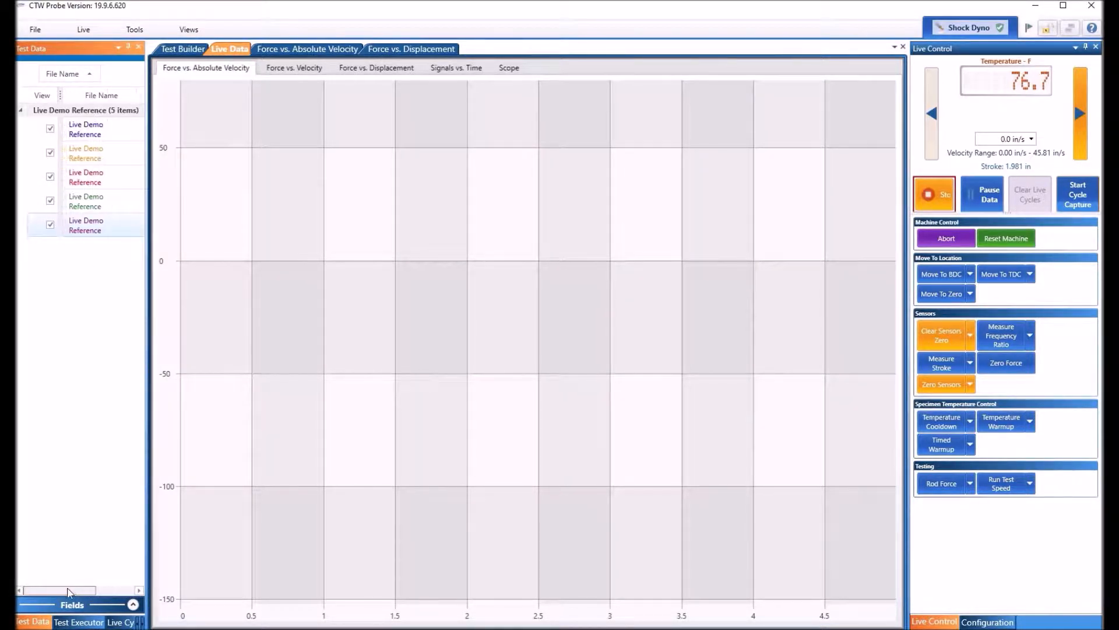
{"action": "left_click", "coordinate": [85, 201]}
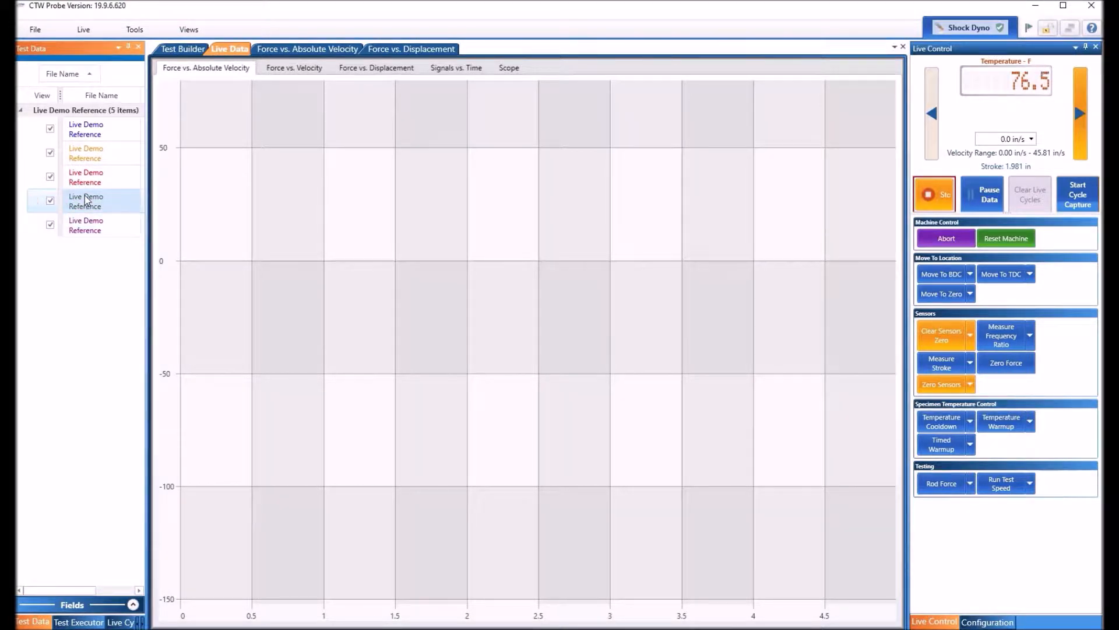
{"action": "right_click", "coordinate": [85, 200]}
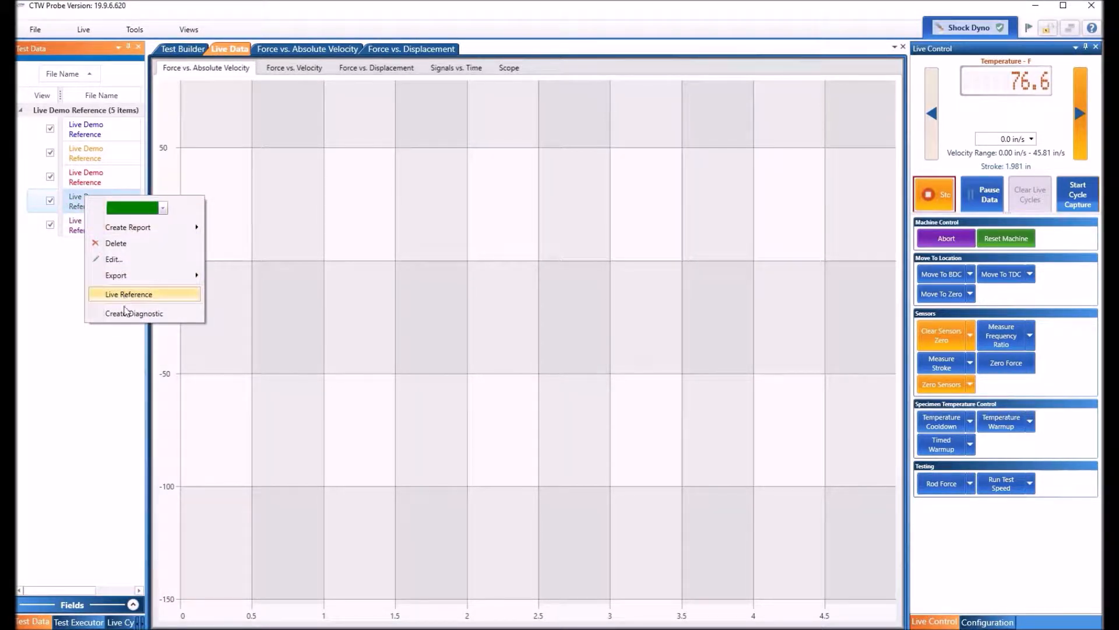
{"action": "left_click", "coordinate": [123, 296]}
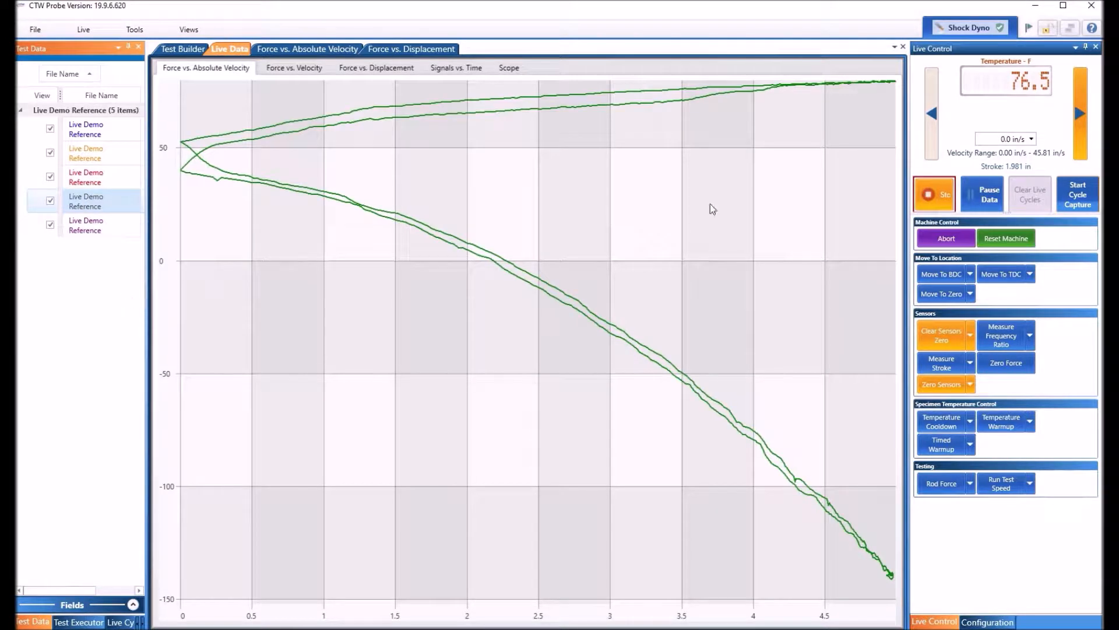
{"action": "left_click", "coordinate": [117, 622]}
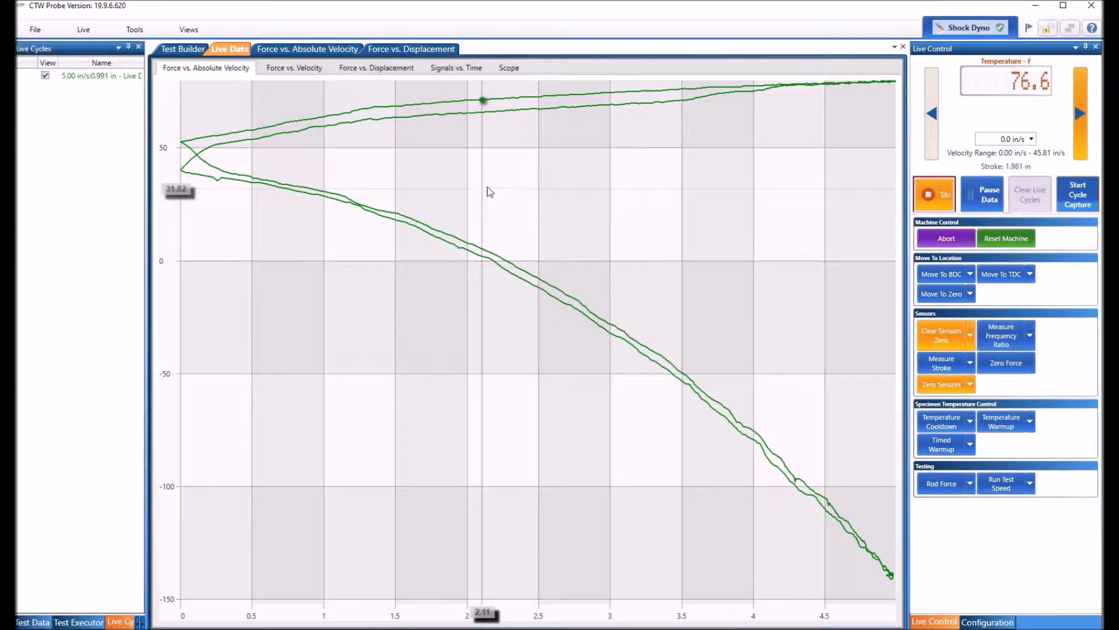
{"action": "mouse_move", "coordinate": [489, 186]}
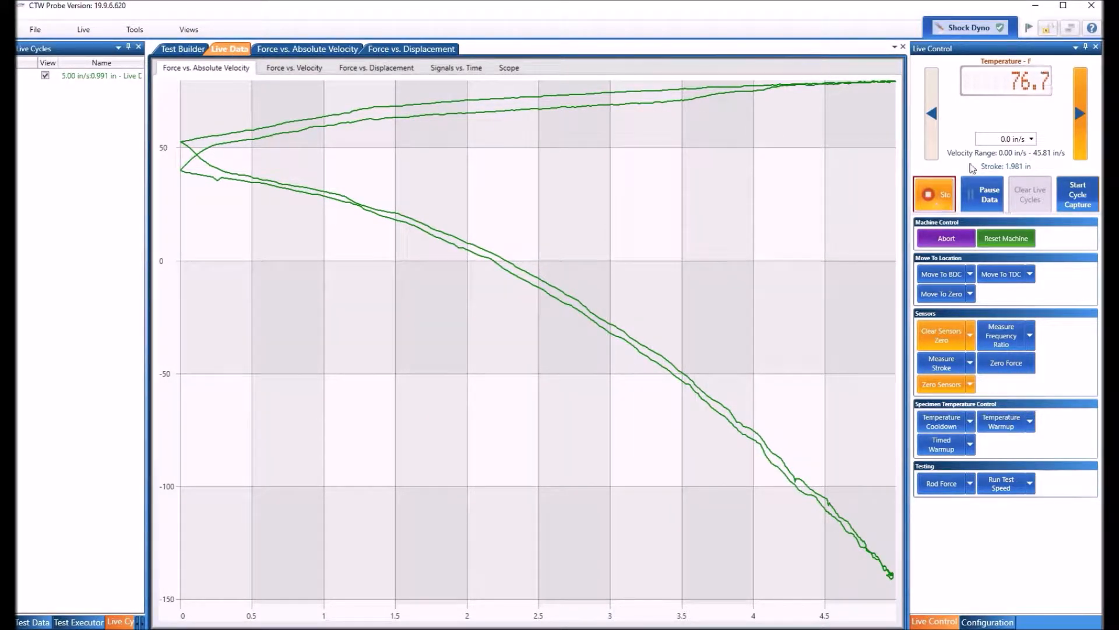
Start the machine moving at 5 in/s, approving the motion, and capture a first set of live cycles.
{"action": "left_click", "coordinate": [996, 138]}
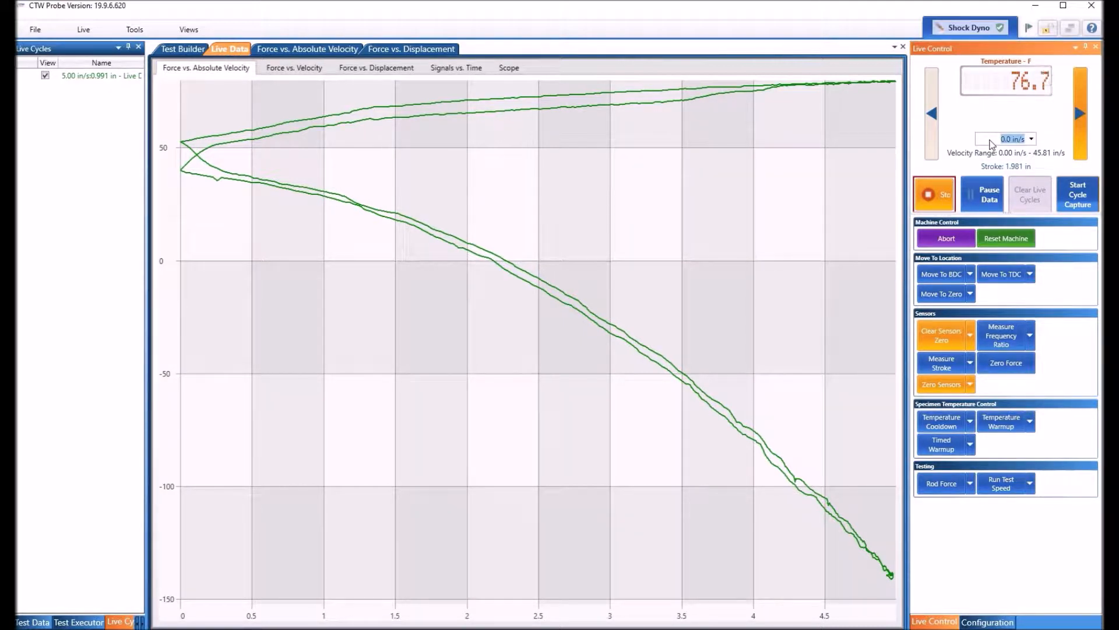
{"action": "type", "text": "5"}
{"action": "key", "text": "Return"}
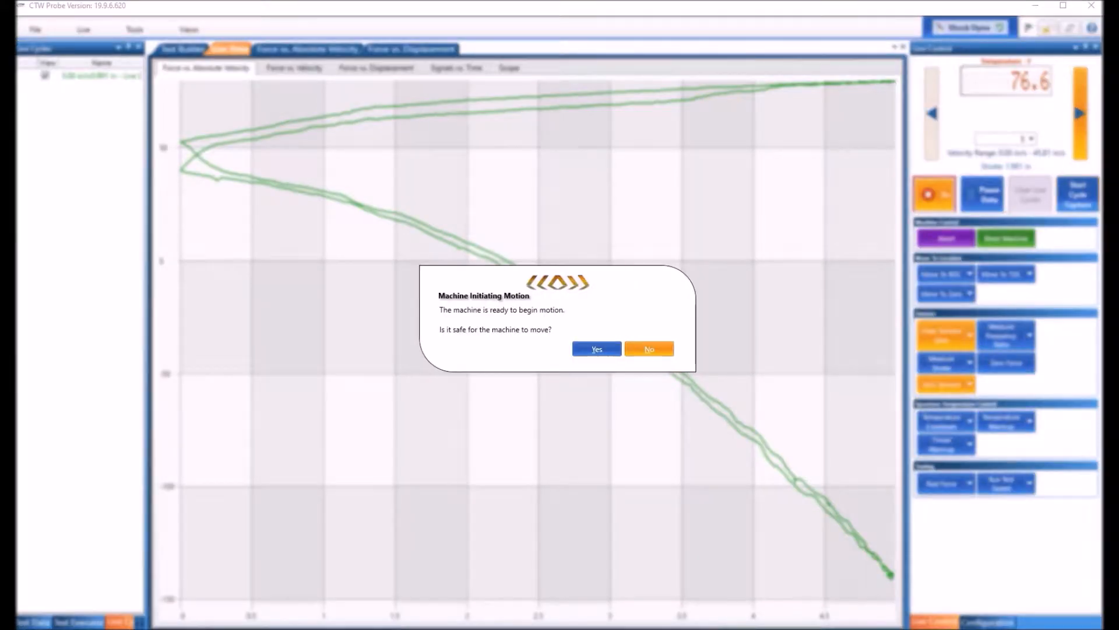
{"action": "left_click", "coordinate": [595, 349]}
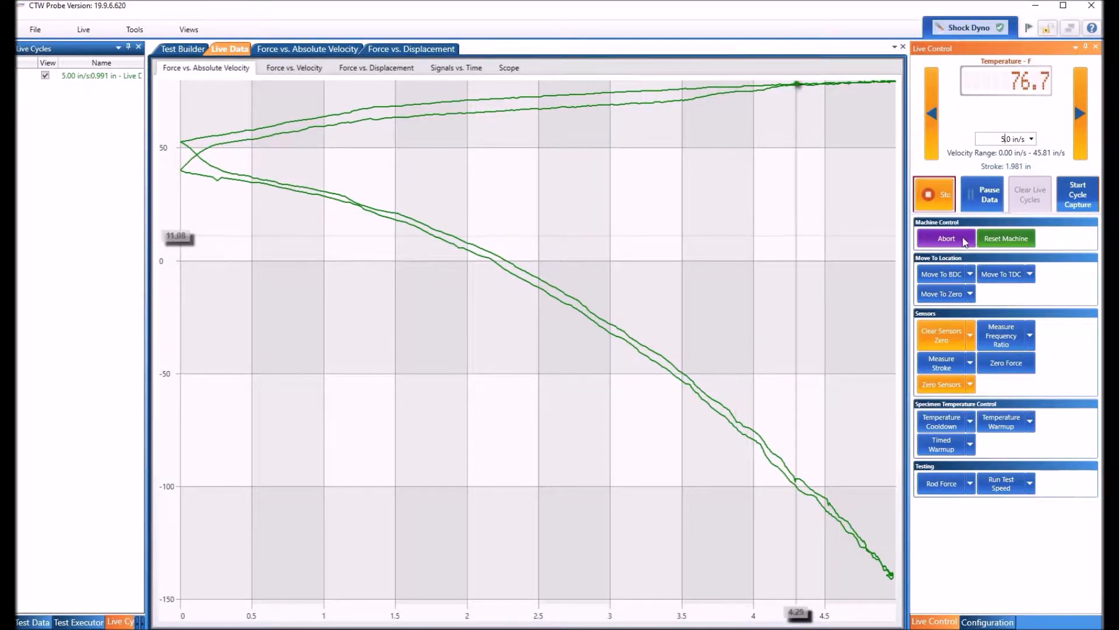
{"action": "left_click", "coordinate": [1080, 196]}
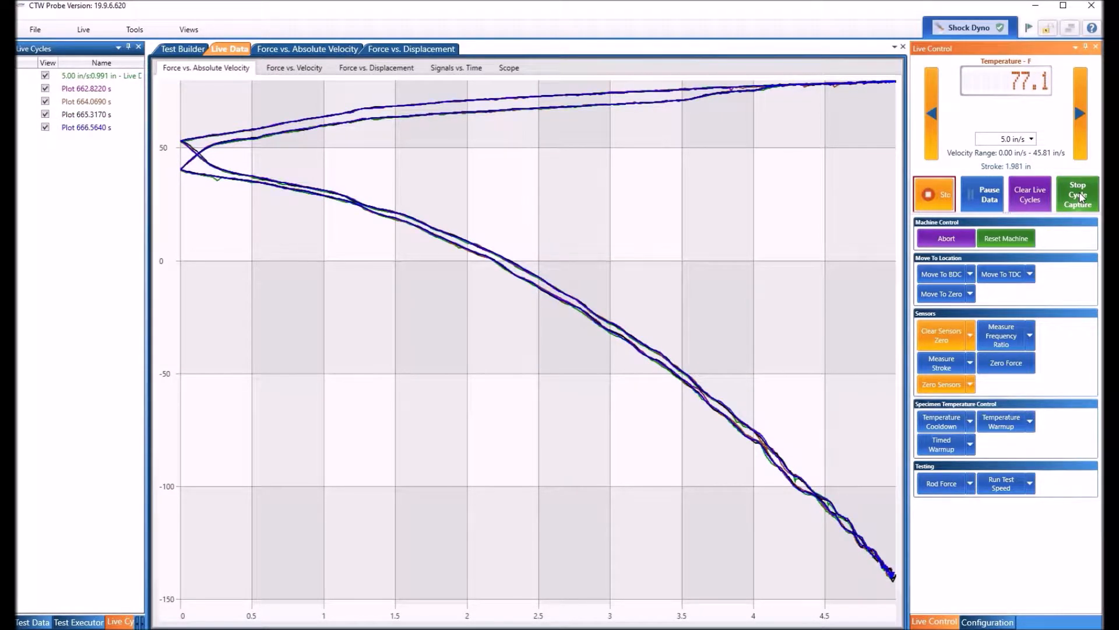
{"action": "left_click", "coordinate": [1079, 194]}
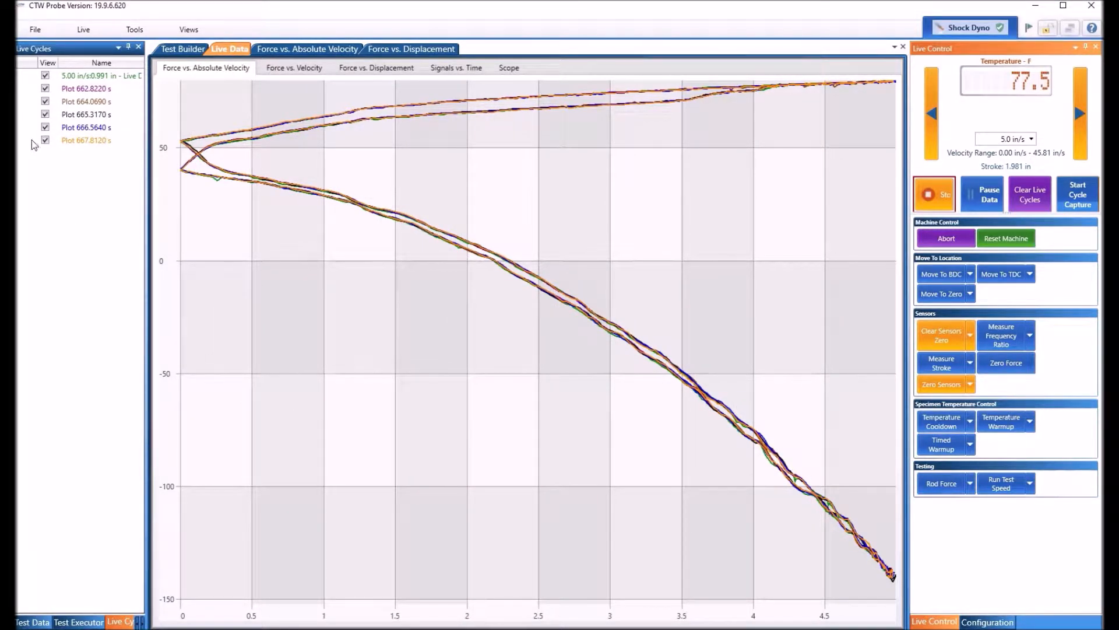
Delete the captured cycles from Plot 662.8220 s to Plot 666.5640 s, keeping the reference and the newest cycle.
{"action": "mouse_move", "coordinate": [26, 130]}
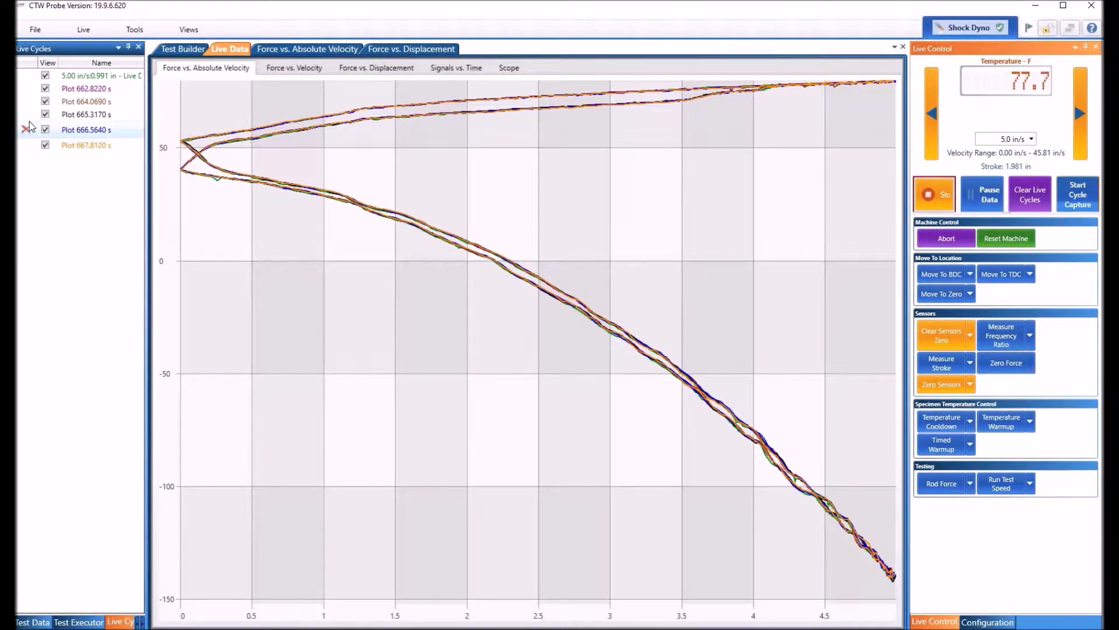
{"action": "left_click", "coordinate": [26, 91]}
{"action": "left_click", "coordinate": [25, 92]}
{"action": "left_click", "coordinate": [26, 92]}
{"action": "left_click", "coordinate": [26, 91]}
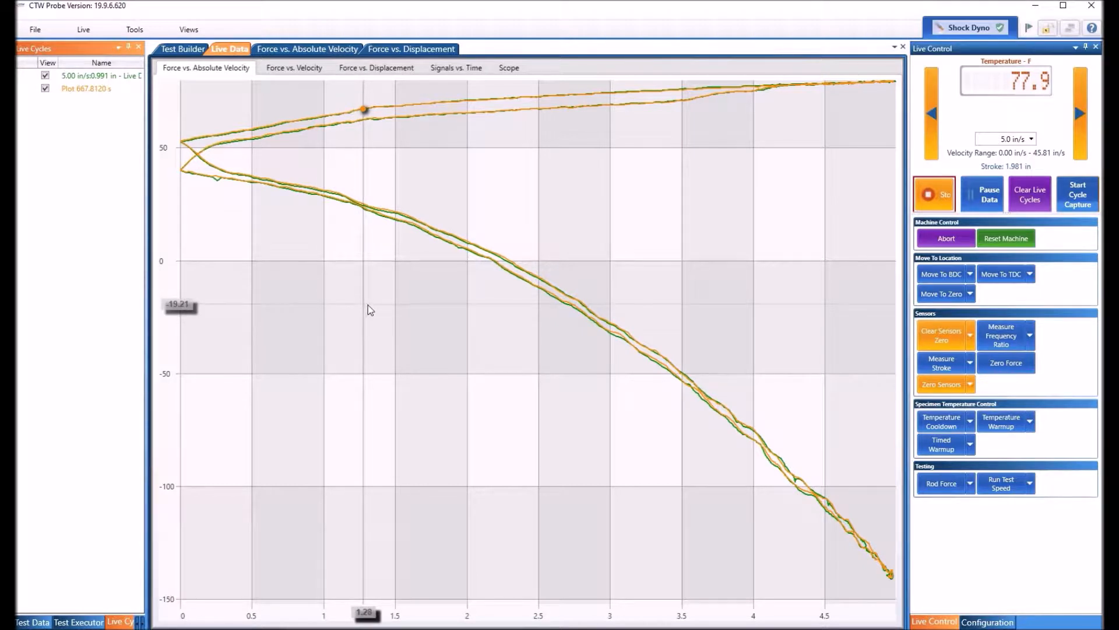
Capture a second set of live cycles with the machine still running at 5 in/s.
{"action": "mouse_move", "coordinate": [382, 305]}
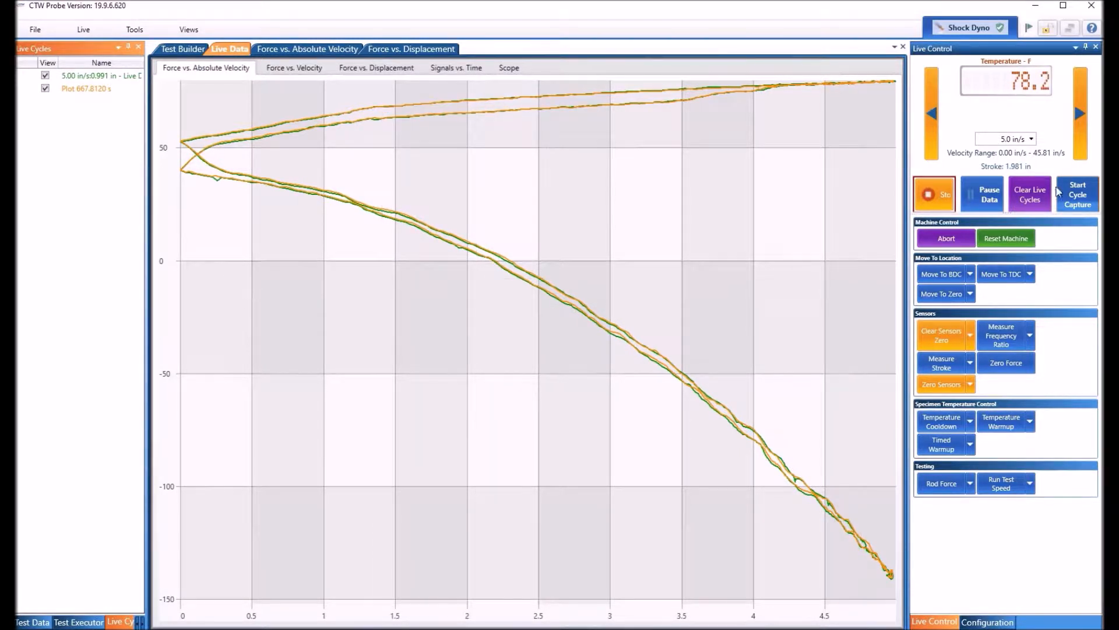
{"action": "left_click", "coordinate": [1082, 198]}
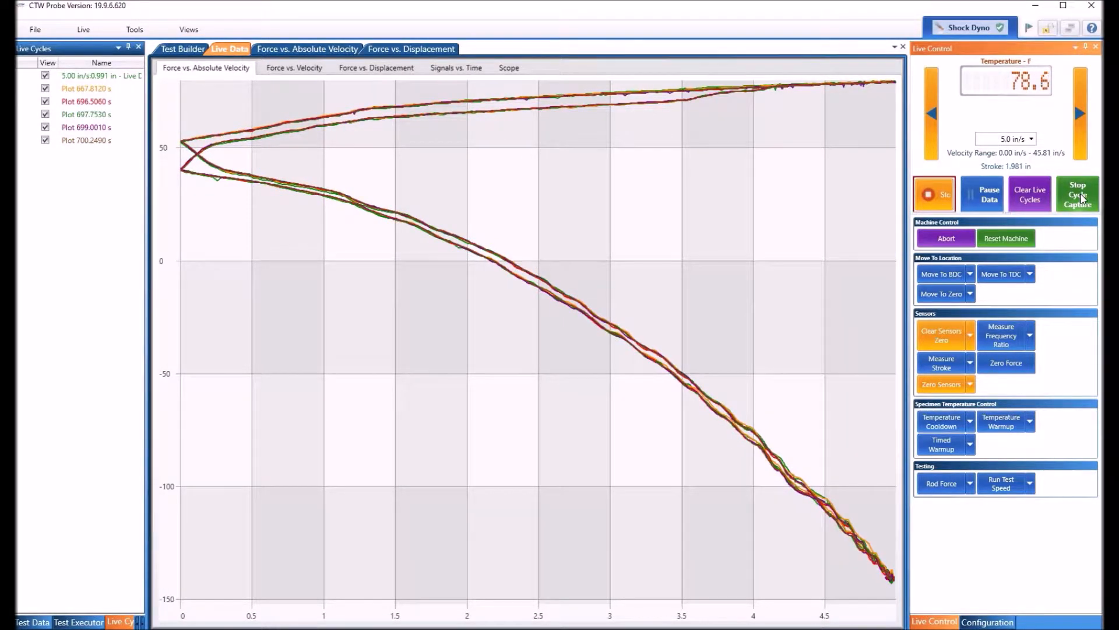
{"action": "left_click", "coordinate": [1082, 198]}
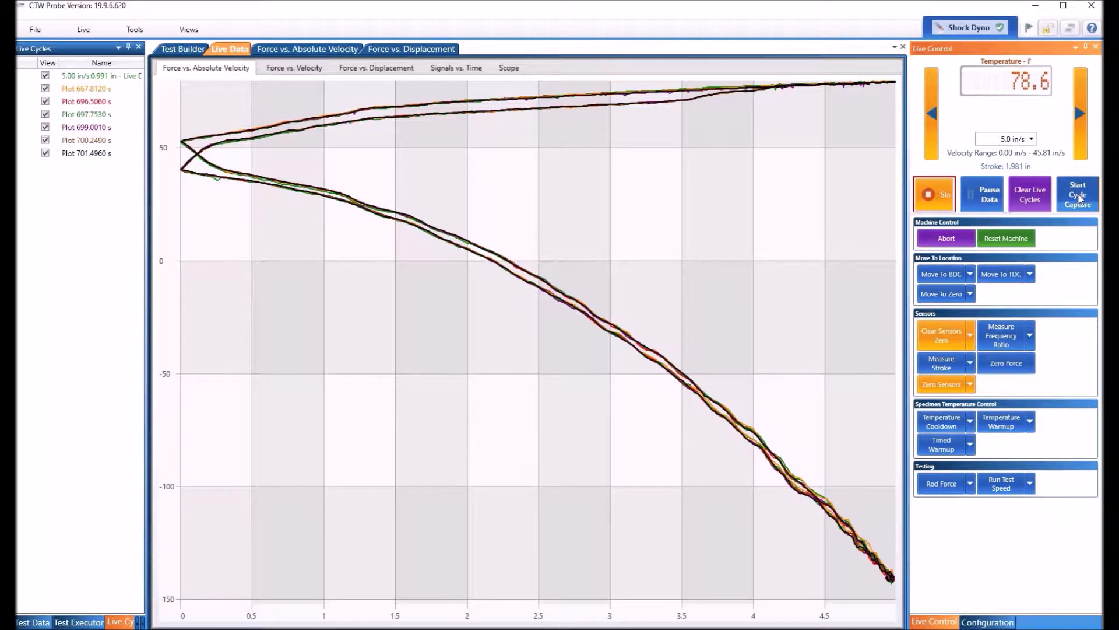
Delete the captured cycles from Plot 667.8120 s to Plot 700.2490 s, keeping the reference and Plot 701.4960 s.
{"action": "mouse_move", "coordinate": [28, 93]}
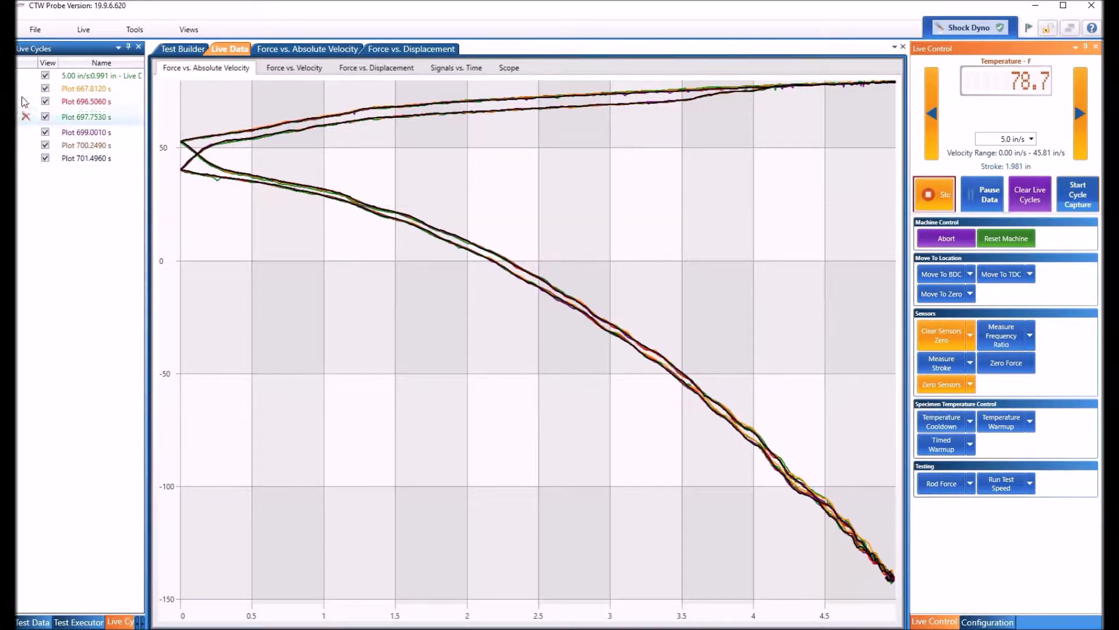
{"action": "left_click", "coordinate": [27, 91]}
{"action": "left_click", "coordinate": [27, 91]}
{"action": "left_click", "coordinate": [26, 90]}
{"action": "left_click", "coordinate": [26, 90]}
{"action": "left_click", "coordinate": [26, 91]}
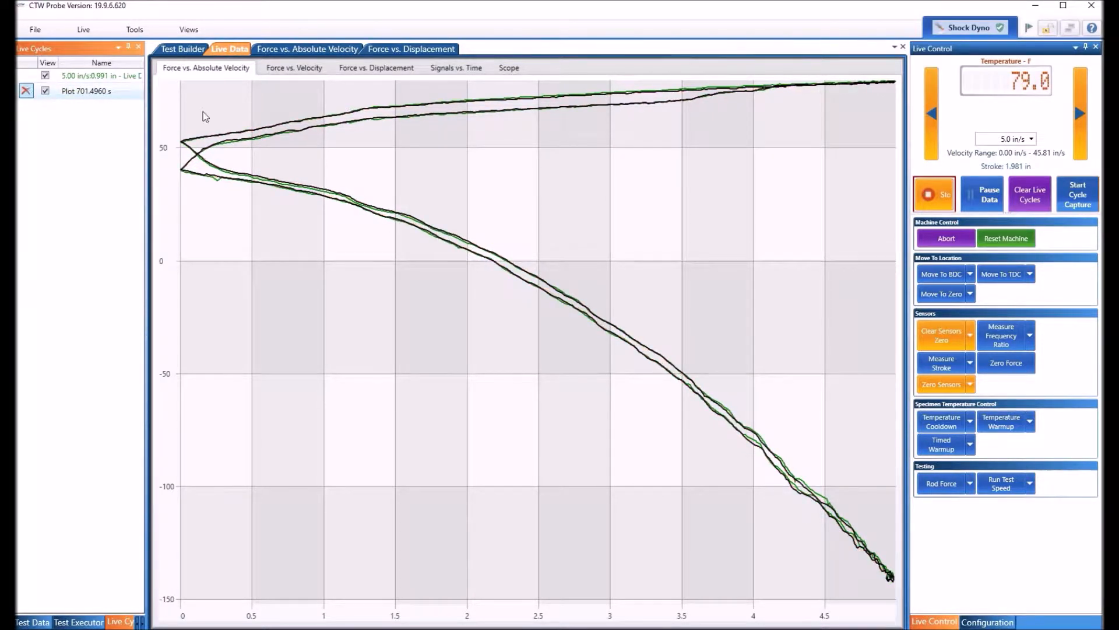
Capture a longer third set of live cycles at 5 in/s, and stop the machine.
{"action": "left_click", "coordinate": [1079, 198]}
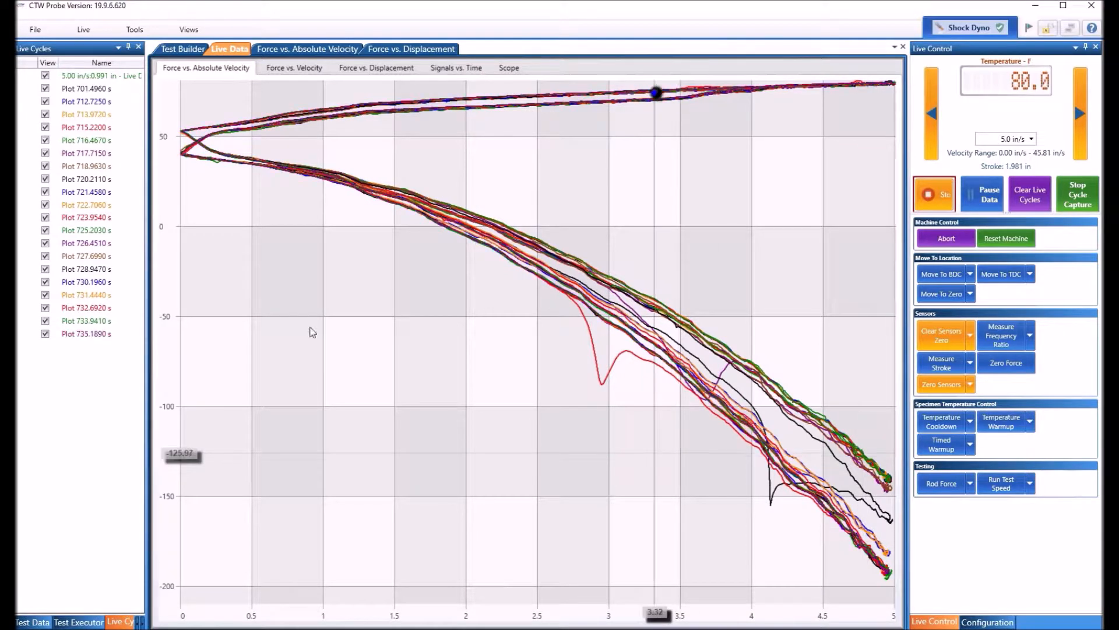
{"action": "left_click", "coordinate": [1081, 197]}
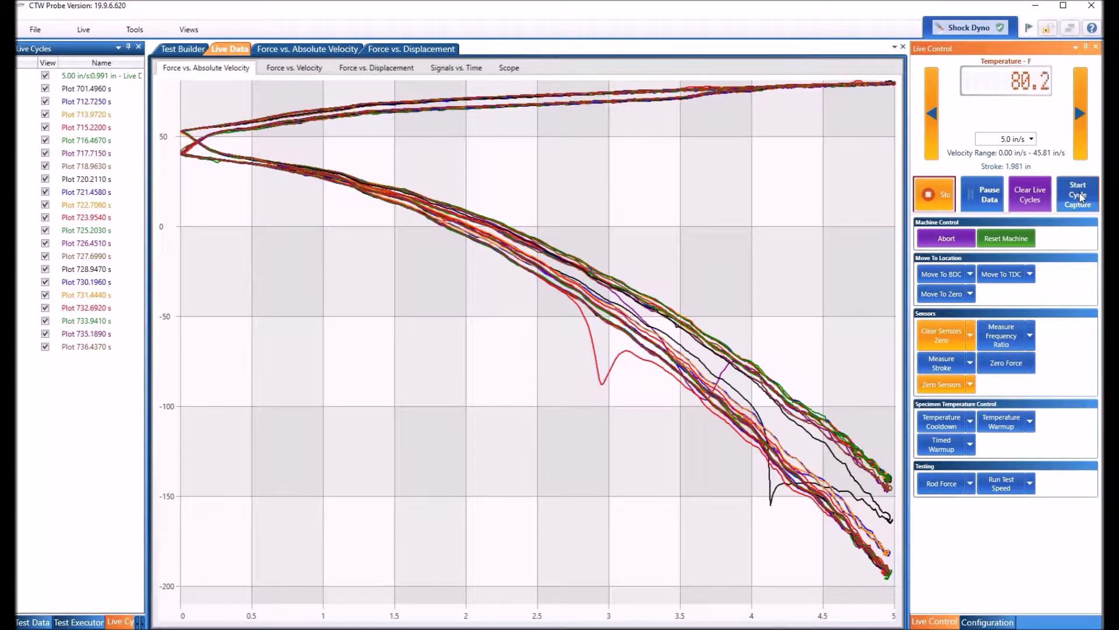
{"action": "left_click", "coordinate": [931, 197]}
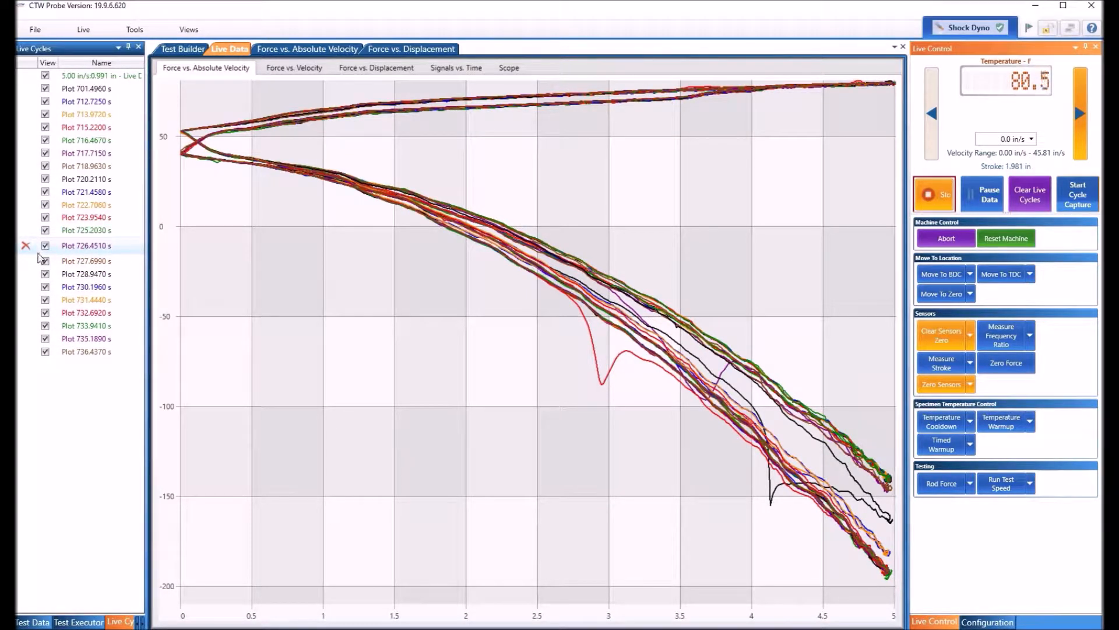
Hide the captured cycles from Plot 728.9470 s to Plot 735.1890 s in the live graph.
{"action": "left_click", "coordinate": [44, 336]}
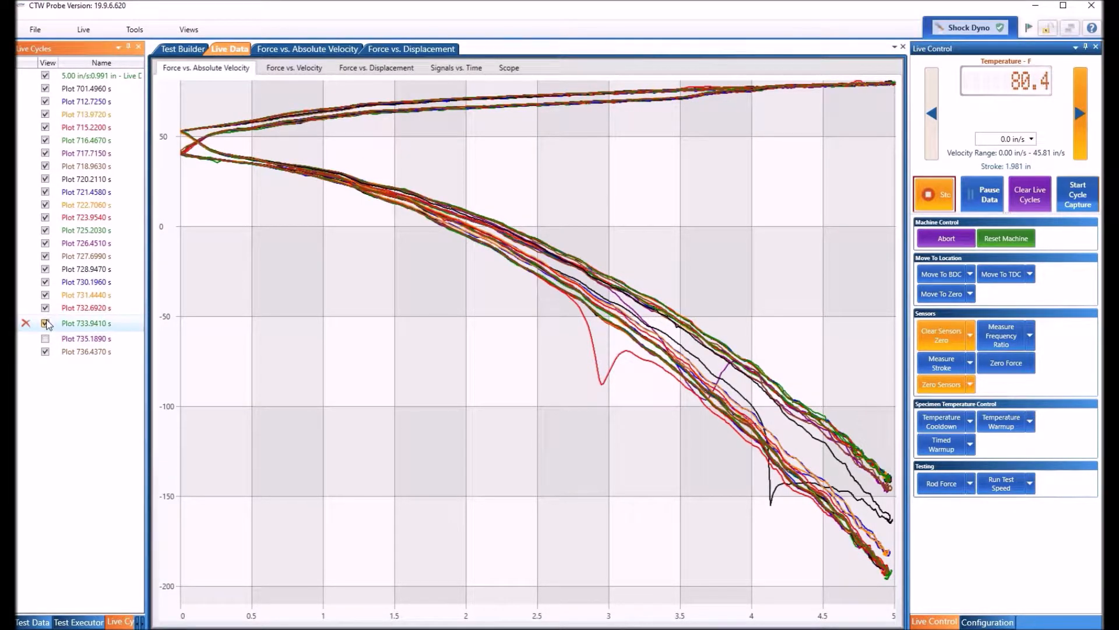
{"action": "left_click", "coordinate": [45, 324]}
{"action": "left_click", "coordinate": [45, 310]}
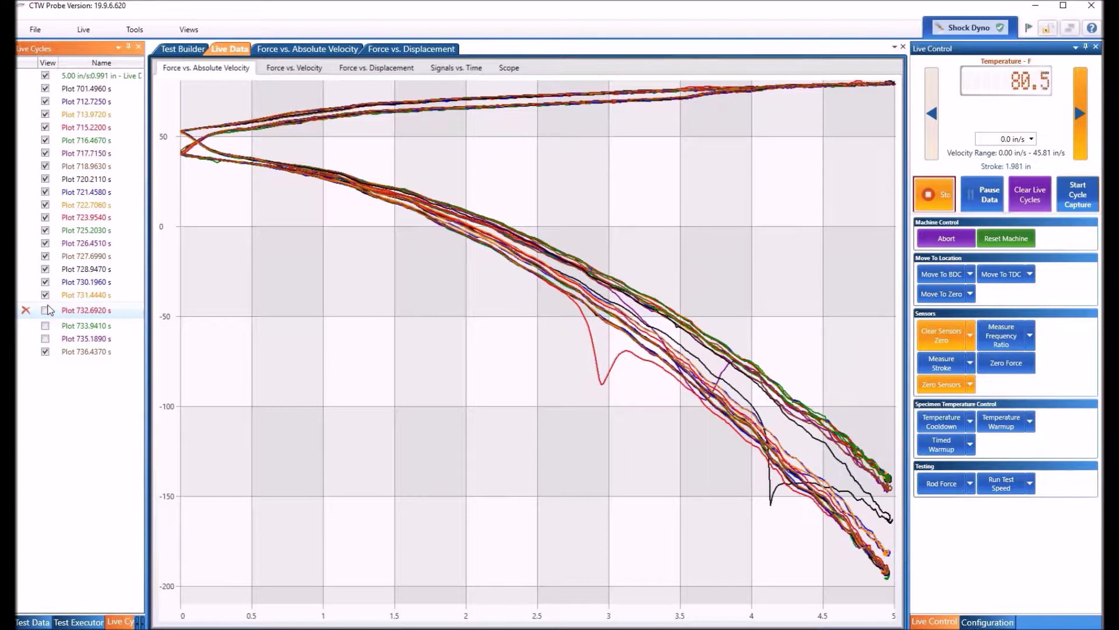
{"action": "left_click", "coordinate": [46, 297]}
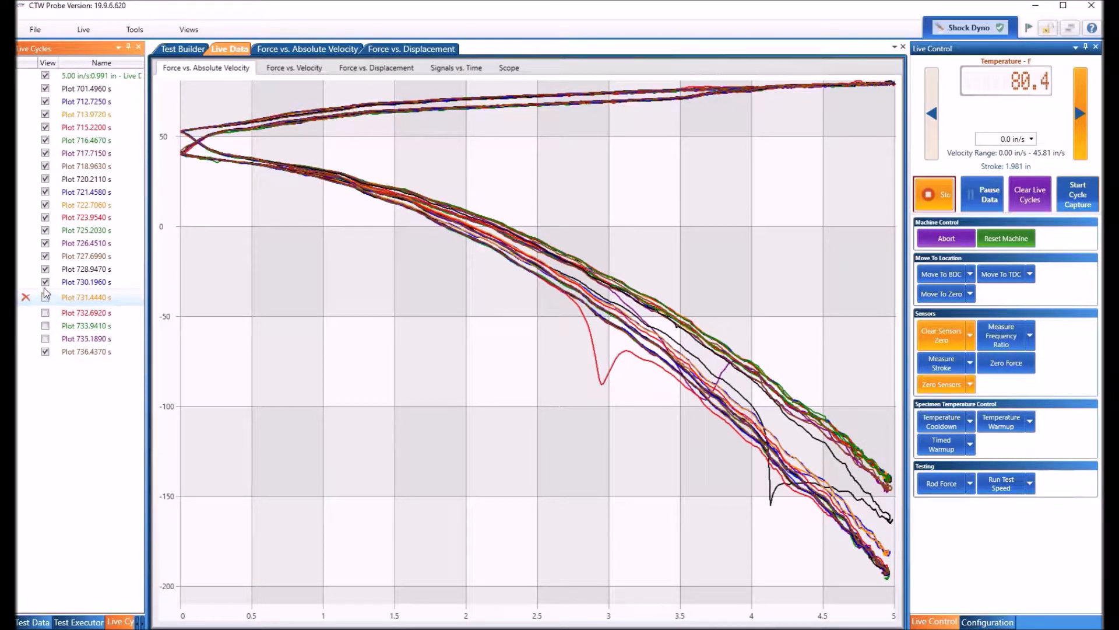
{"action": "left_click", "coordinate": [46, 284]}
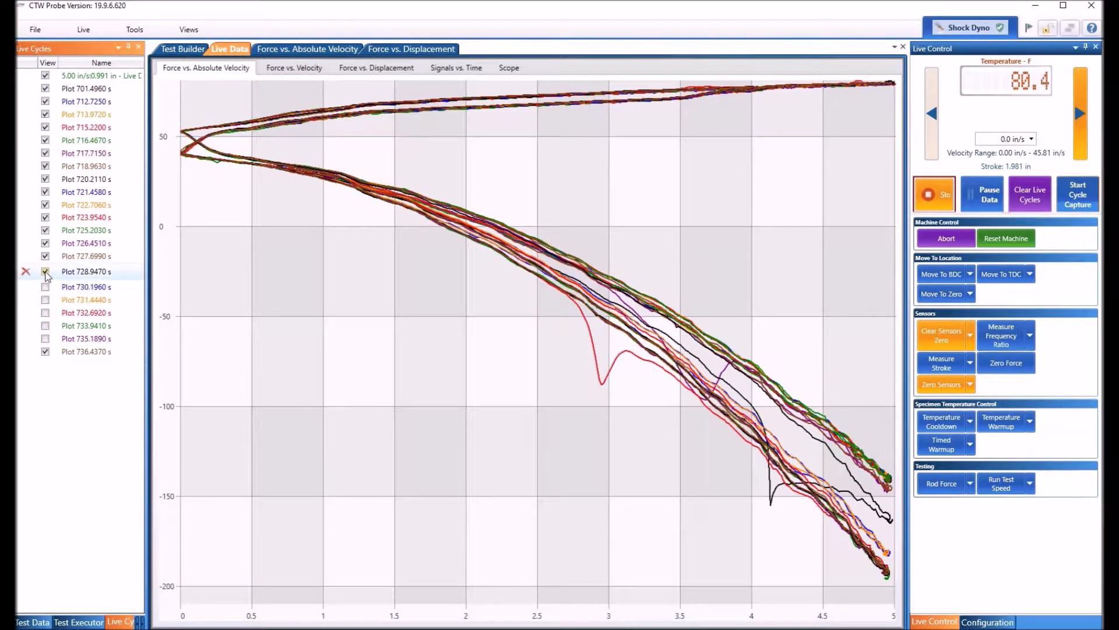
{"action": "left_click", "coordinate": [45, 272]}
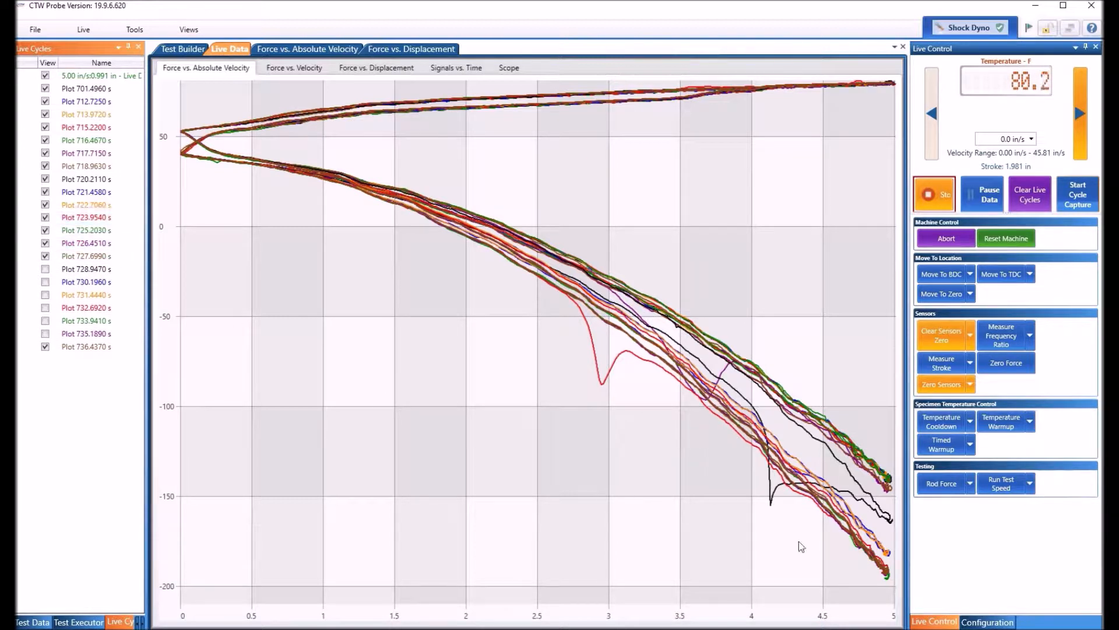
Hide the outlier cycles Plot 723.9540 s, Plot 720.2110 s and Plot 717.7150 s.
{"action": "left_click", "coordinate": [46, 220]}
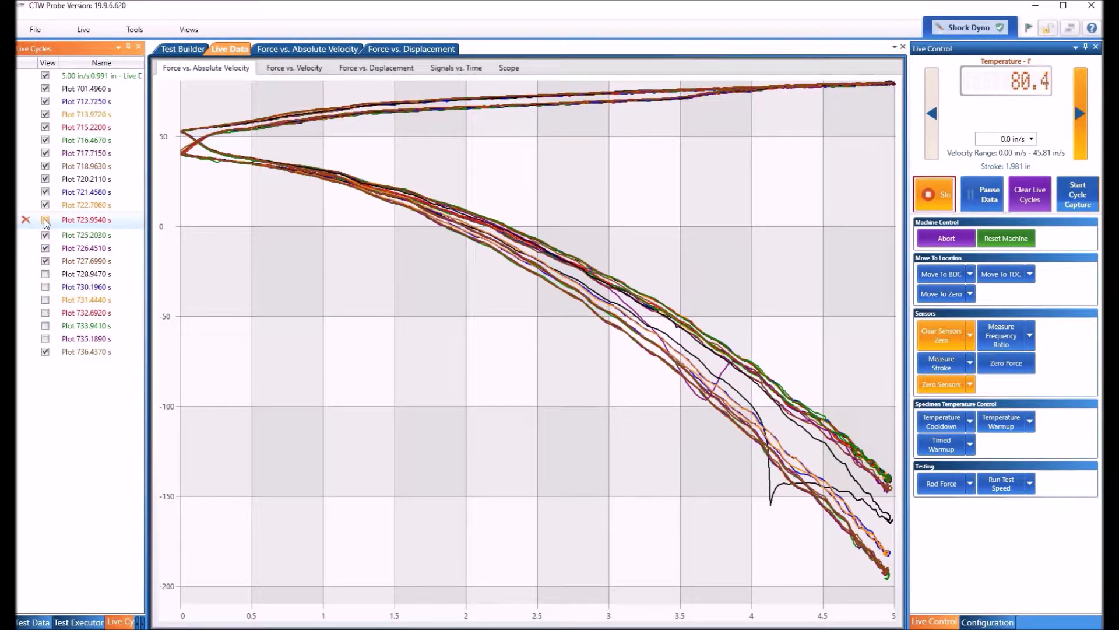
{"action": "left_click", "coordinate": [45, 182]}
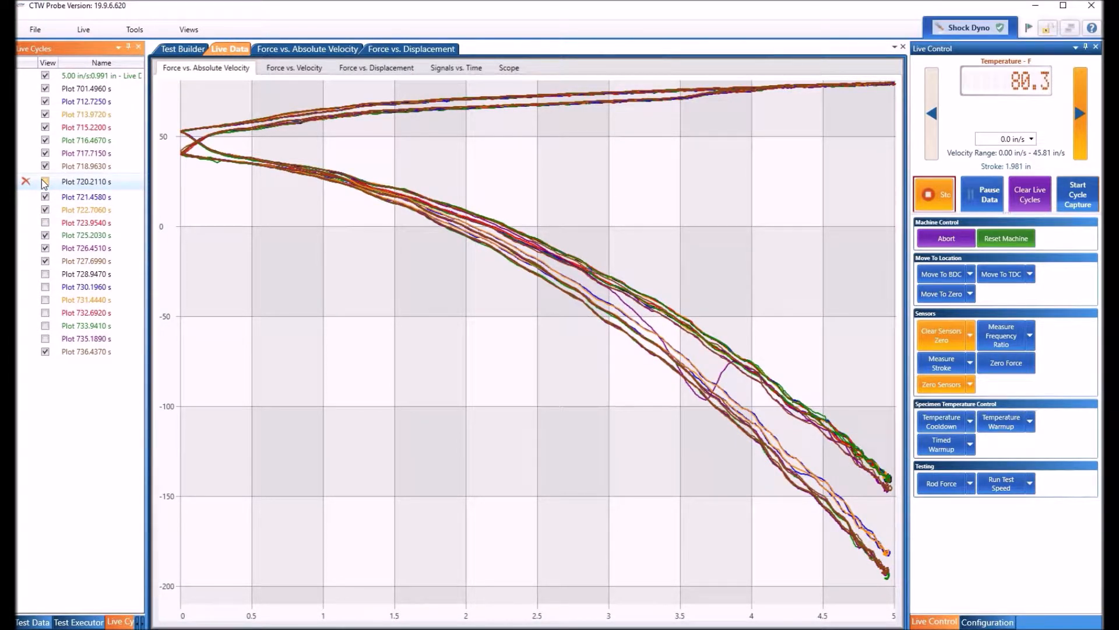
{"action": "left_click", "coordinate": [45, 155]}
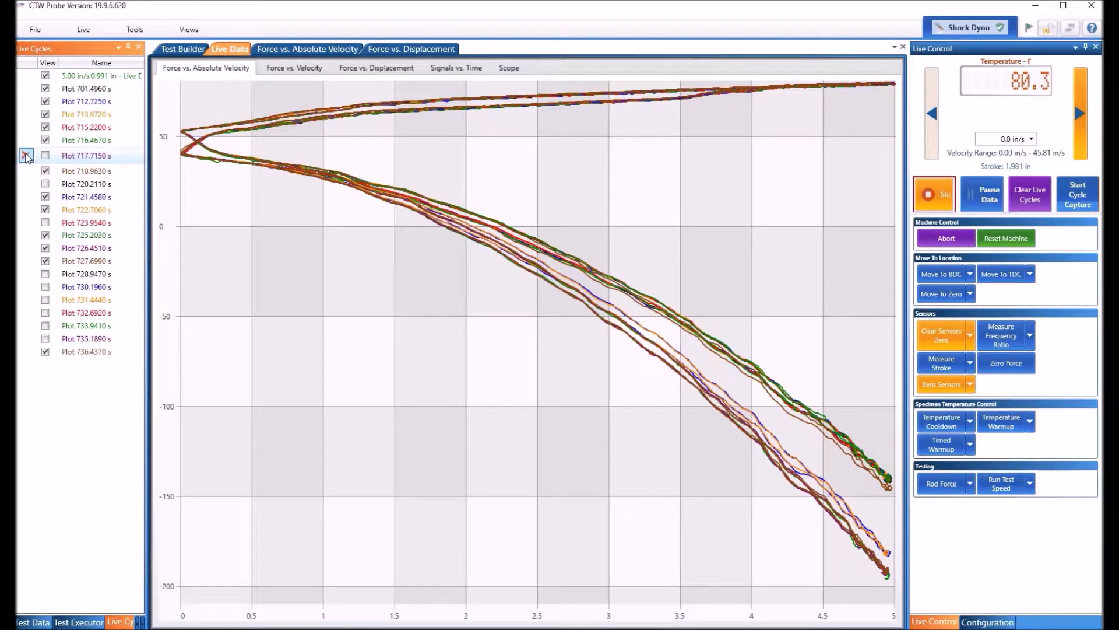
Delete the hidden cycles Plot 717.7150 s, Plot 720.2110 s and Plot 728.9470 s through Plot 735.1890 s.
{"action": "left_click", "coordinate": [26, 156]}
{"action": "left_click", "coordinate": [25, 166]}
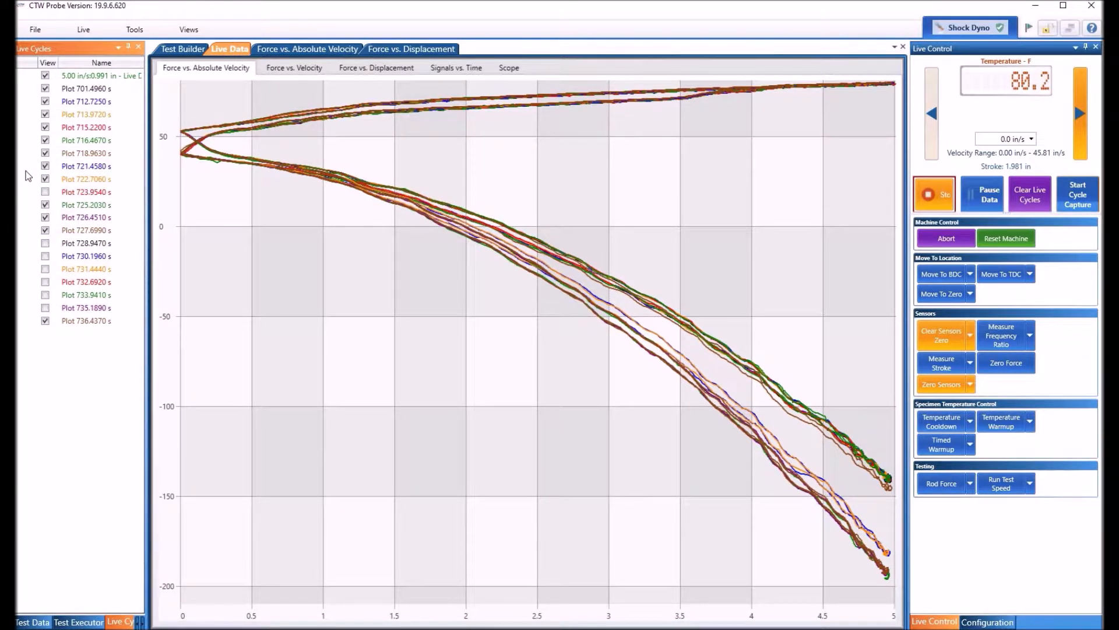
{"action": "left_click", "coordinate": [28, 245]}
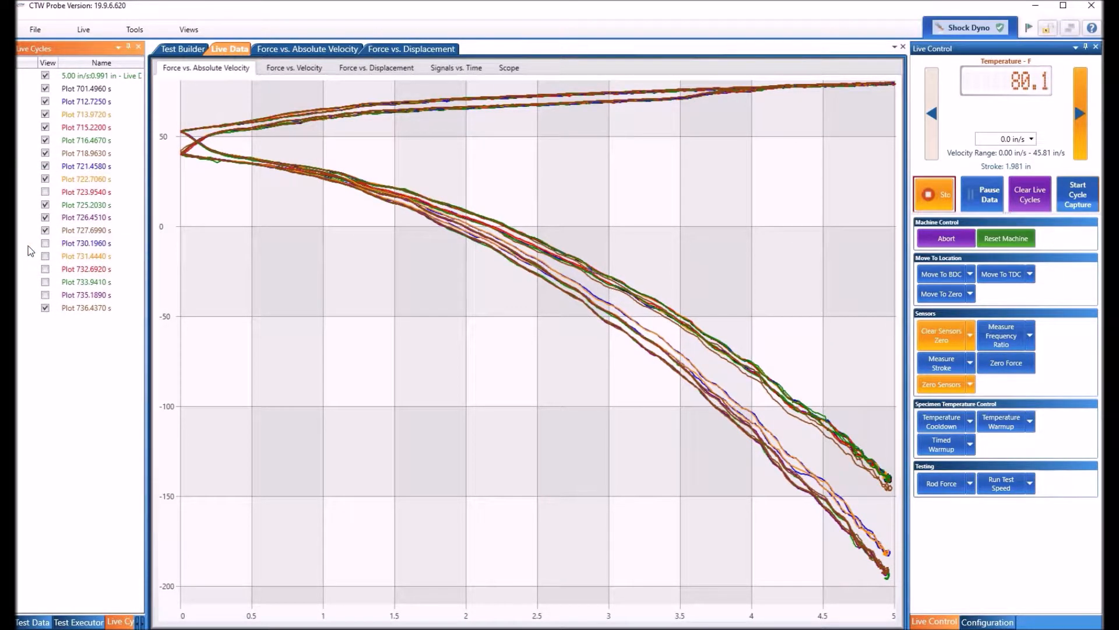
{"action": "left_click", "coordinate": [27, 244]}
{"action": "left_click", "coordinate": [28, 244]}
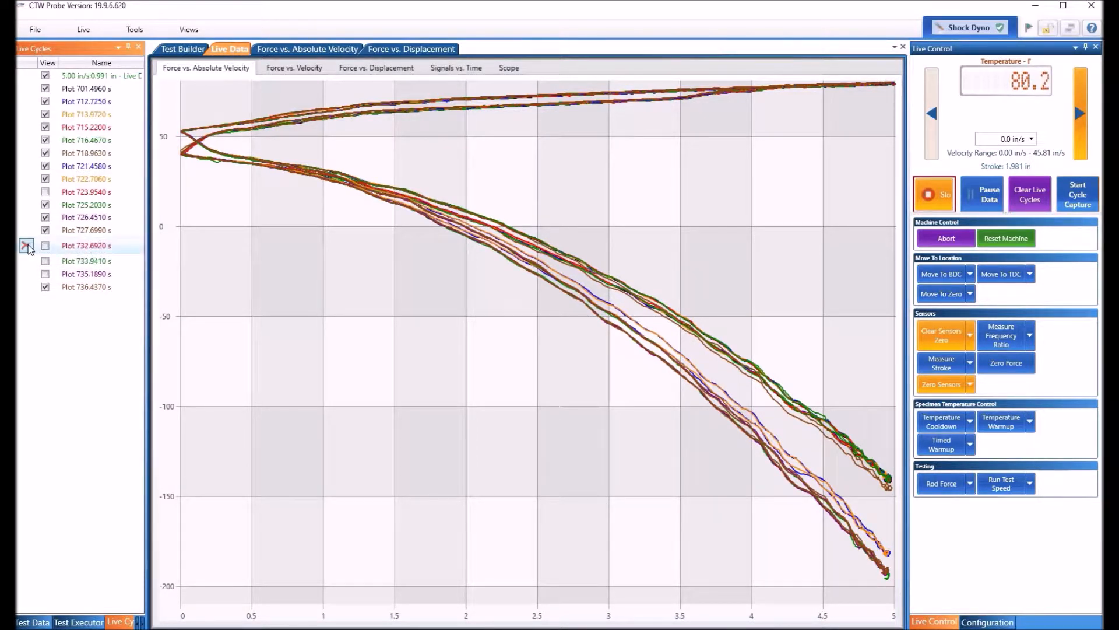
{"action": "left_click", "coordinate": [27, 245]}
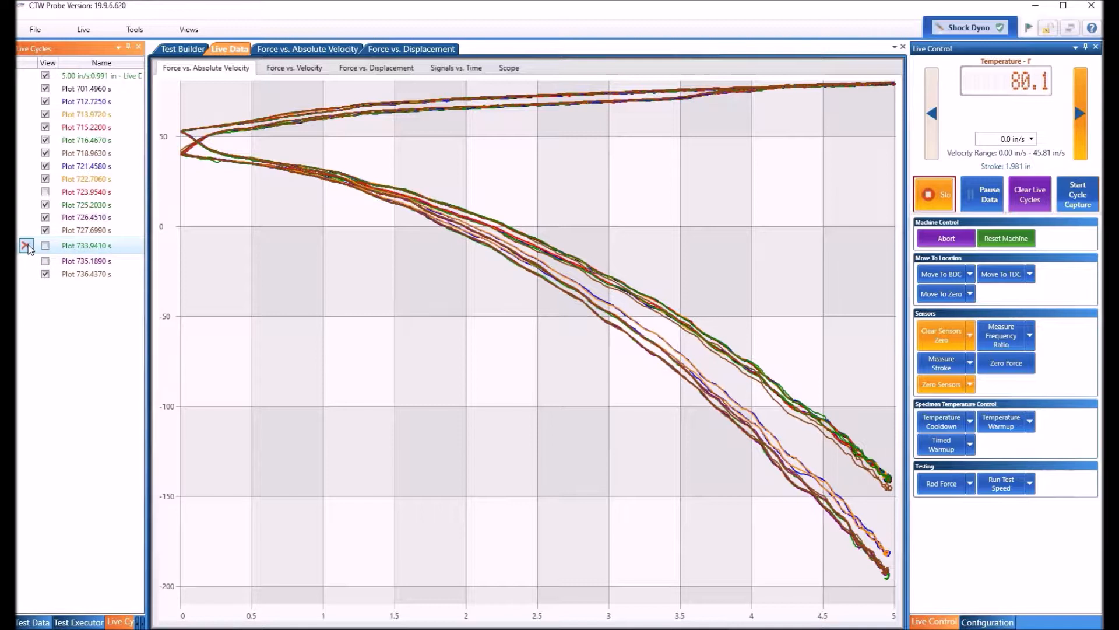
{"action": "left_click", "coordinate": [26, 246]}
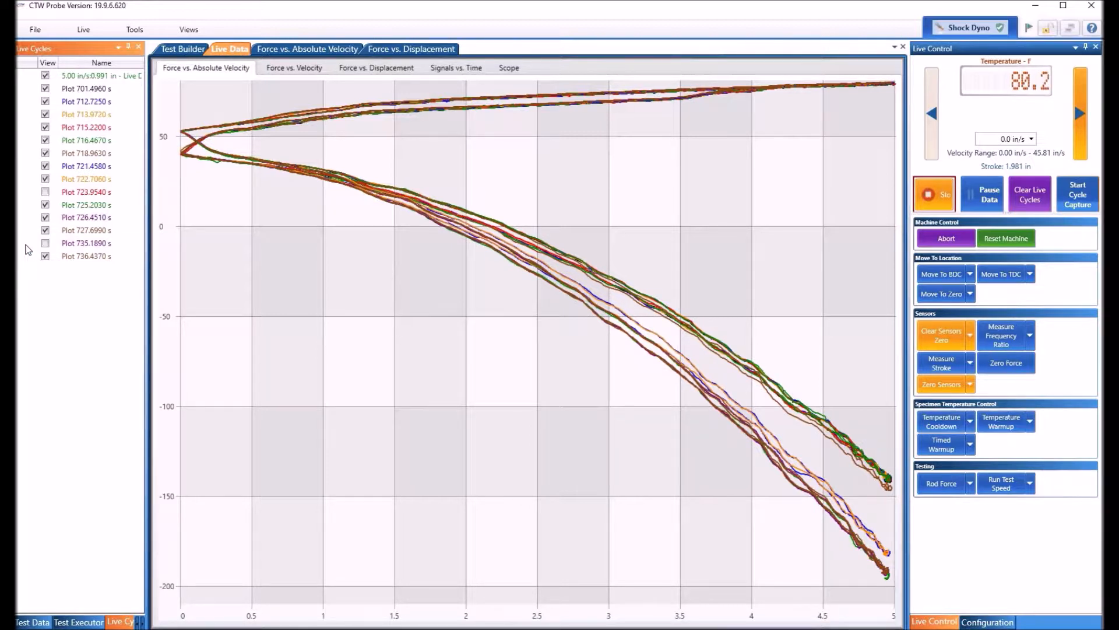
{"action": "left_click", "coordinate": [27, 245]}
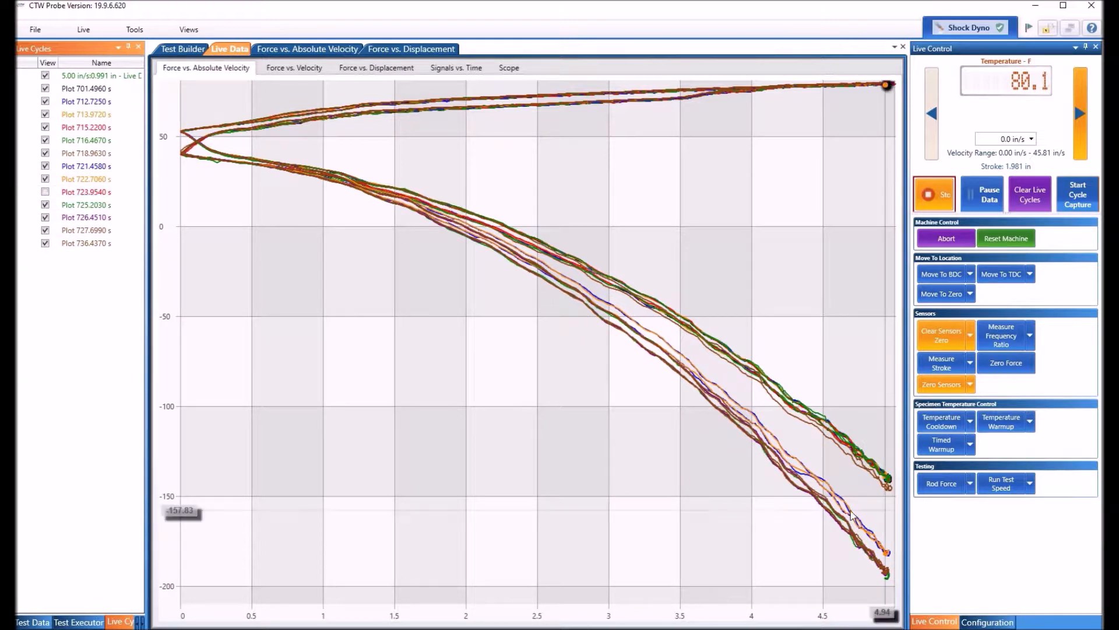
Delete Plot 722.7060 s and the cycles from Plot 725.2030 s to Plot 727.6990 s.
{"action": "left_click", "coordinate": [28, 181]}
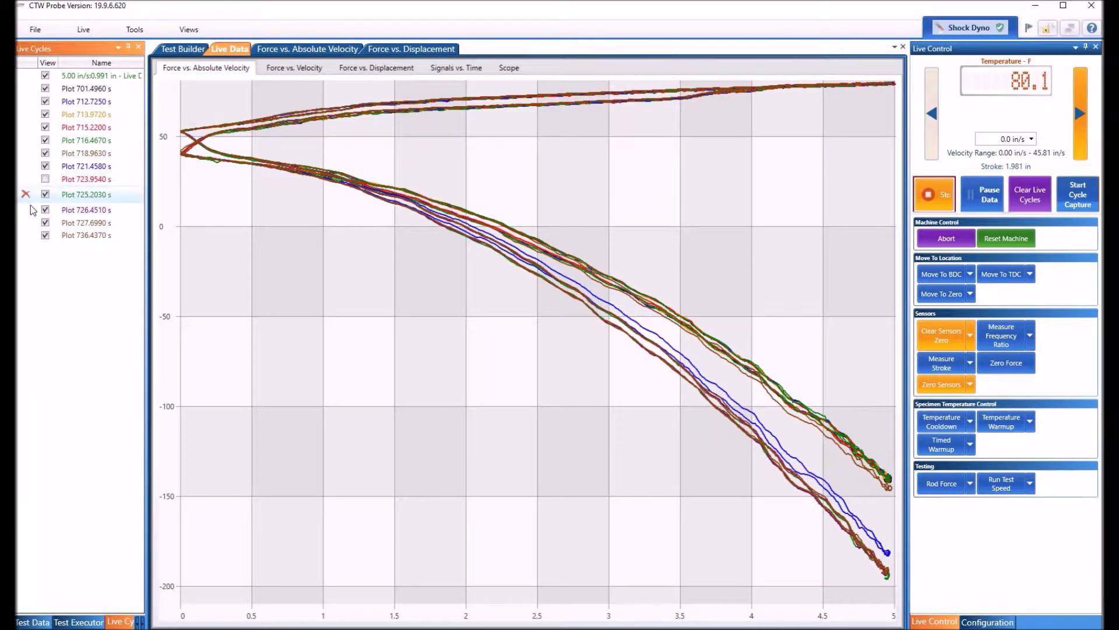
{"action": "left_click", "coordinate": [27, 205]}
{"action": "left_click", "coordinate": [27, 205]}
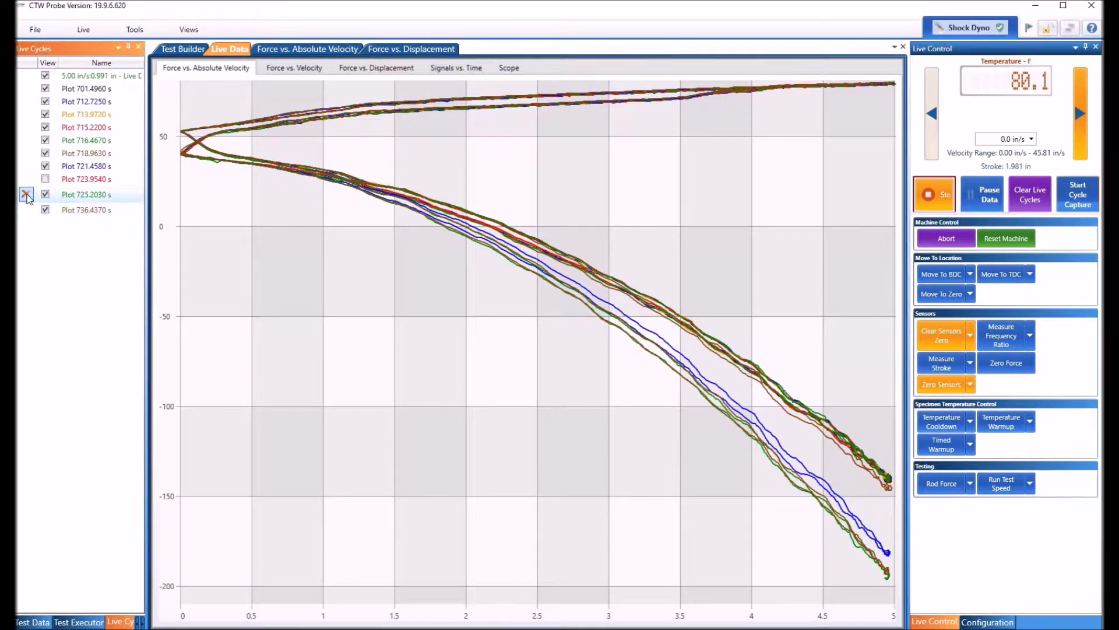
{"action": "left_click", "coordinate": [26, 194]}
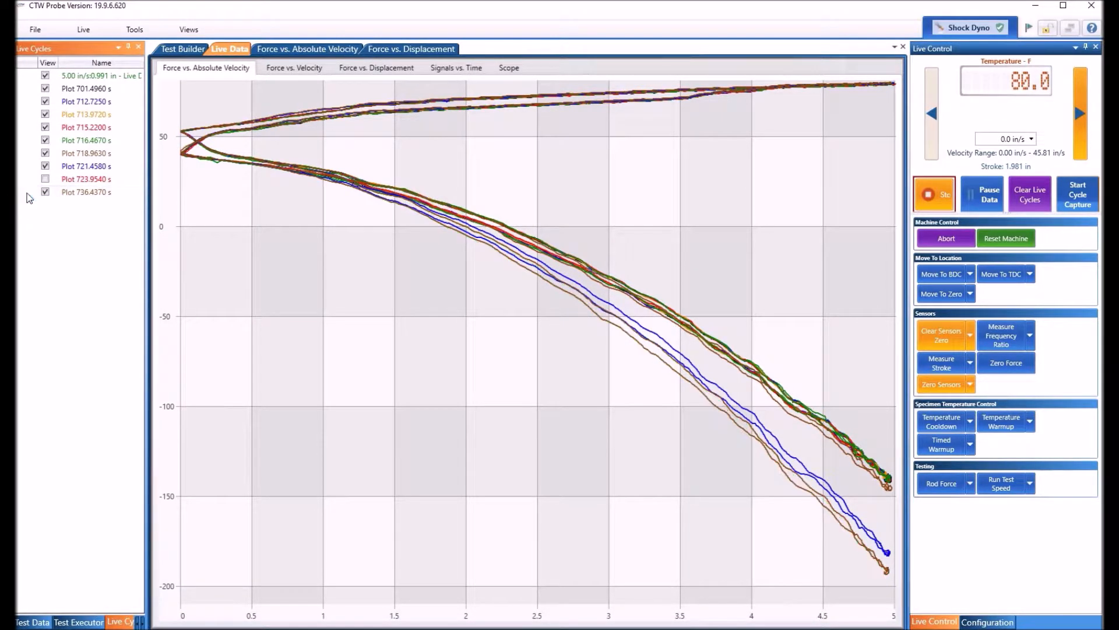
Delete the captured cycles from Plot 712.7250 s to Plot 716.4670 s, keeping the reference and Plot 701.4960 s.
{"action": "left_click", "coordinate": [26, 104]}
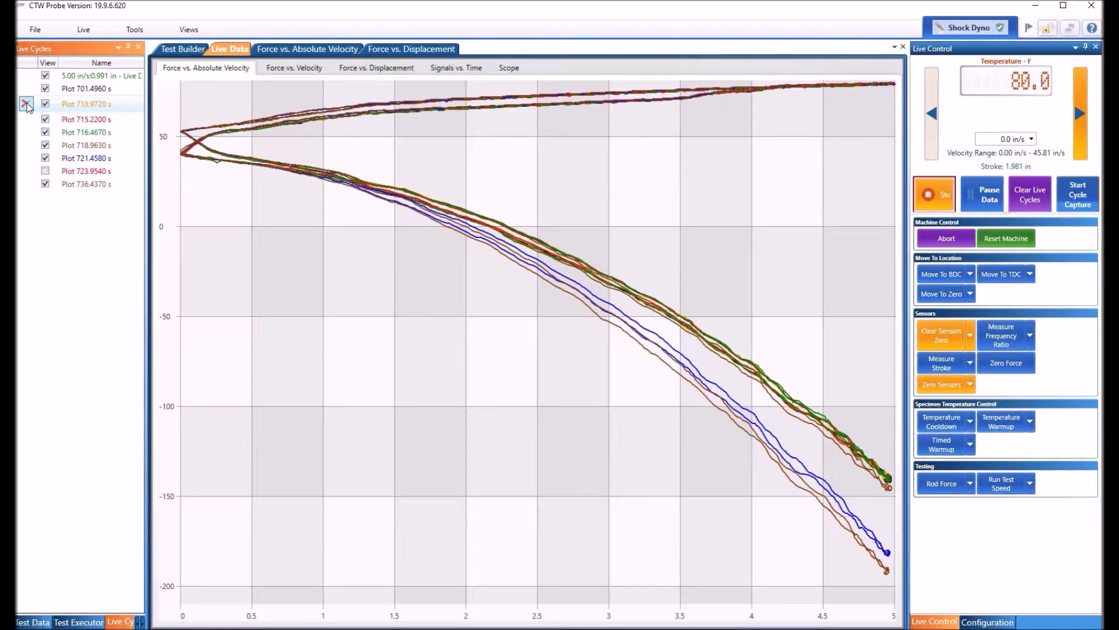
{"action": "left_click", "coordinate": [26, 104]}
{"action": "left_click", "coordinate": [26, 104]}
{"action": "left_click", "coordinate": [26, 104]}
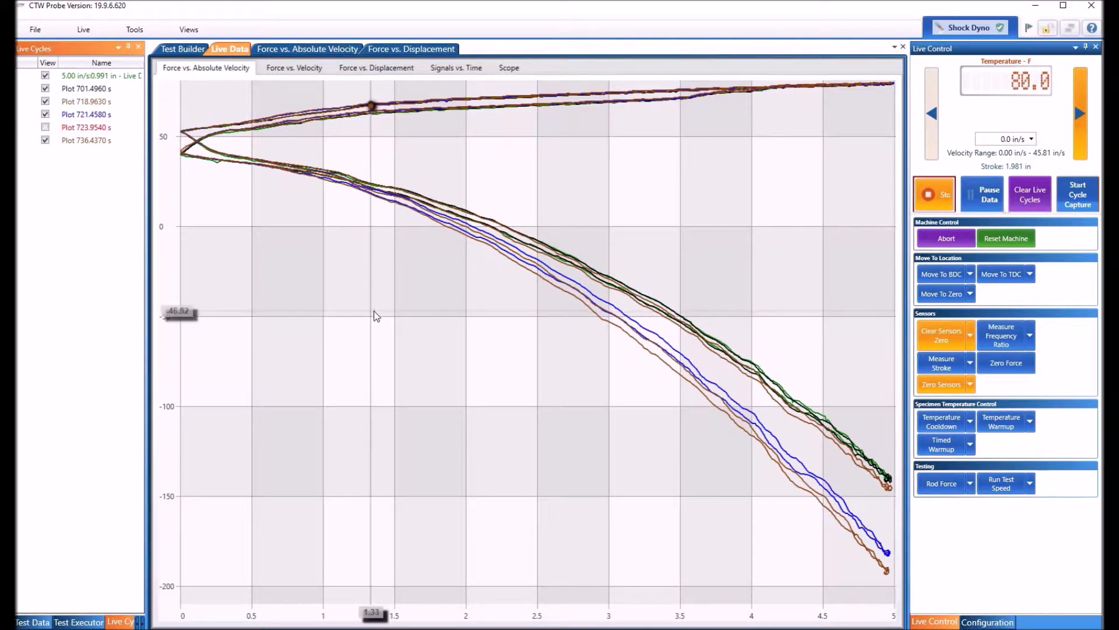
Run the machine at 5 in/s and approve the motion safety check.
{"action": "left_click", "coordinate": [996, 139]}
{"action": "type", "text": "5"}
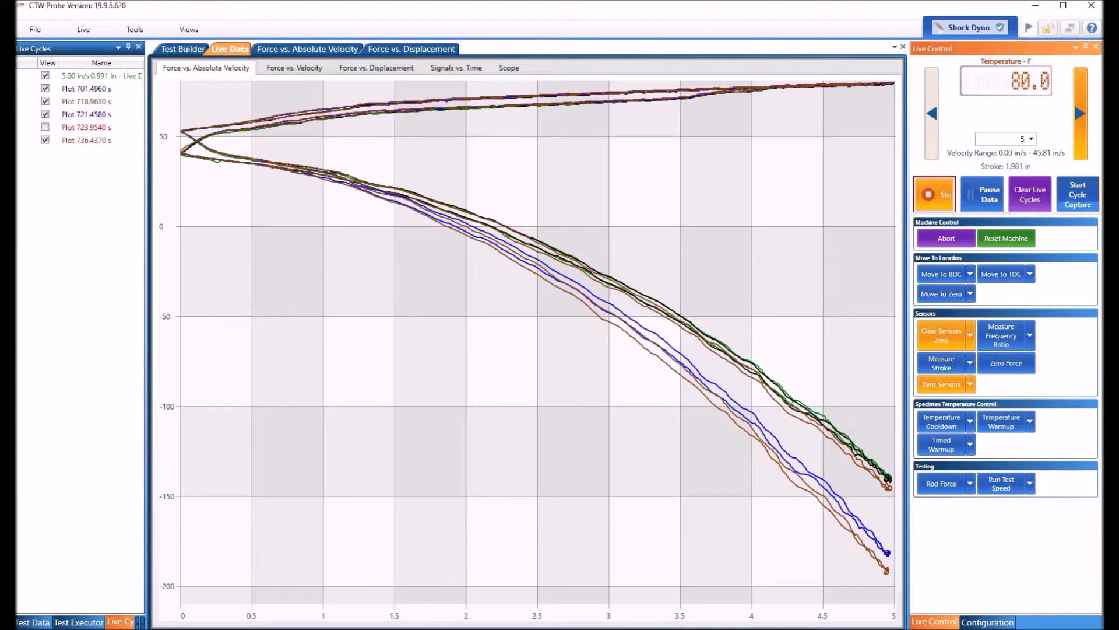
{"action": "key", "text": "Return"}
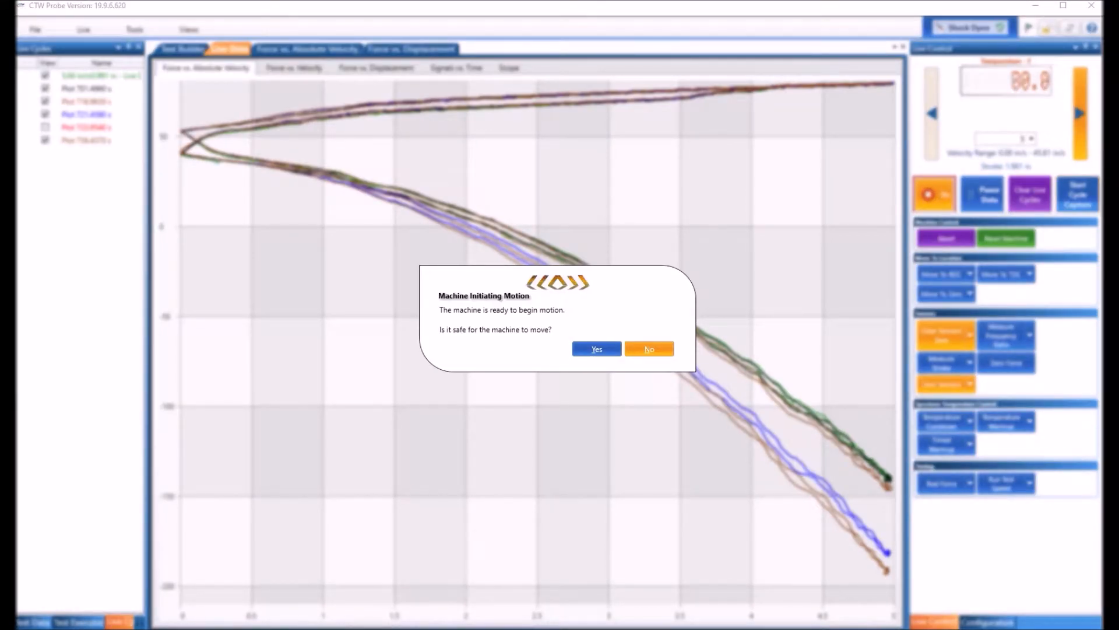
{"action": "key", "text": "Return"}
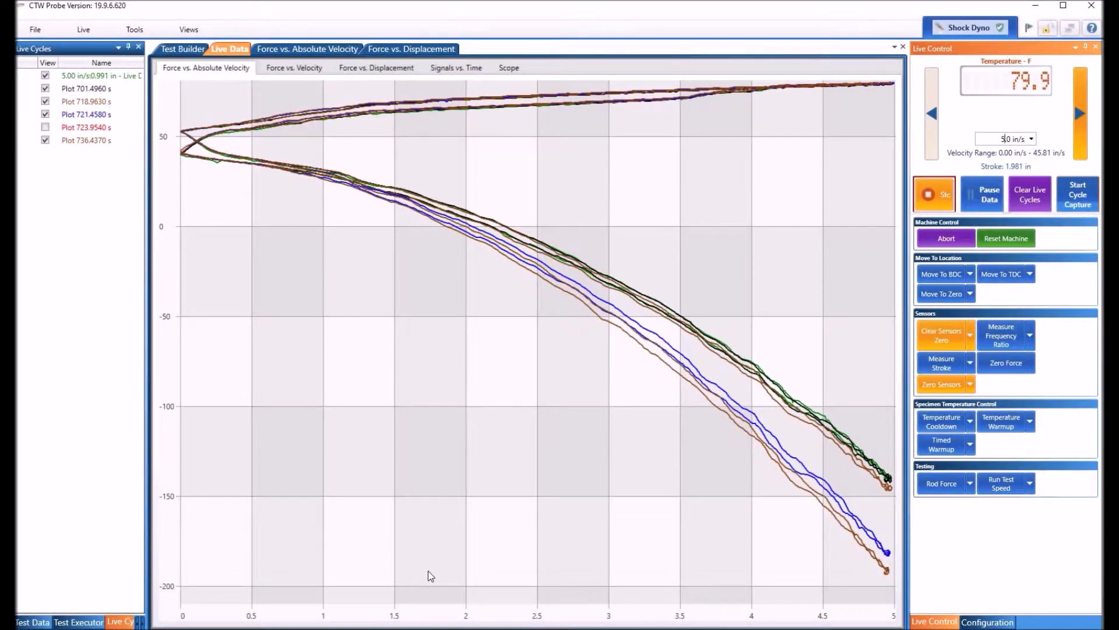
Capture a fourth set of live cycles at 5 in/s, end the cycle capture, and stop the machine.
{"action": "mouse_move", "coordinate": [737, 379]}
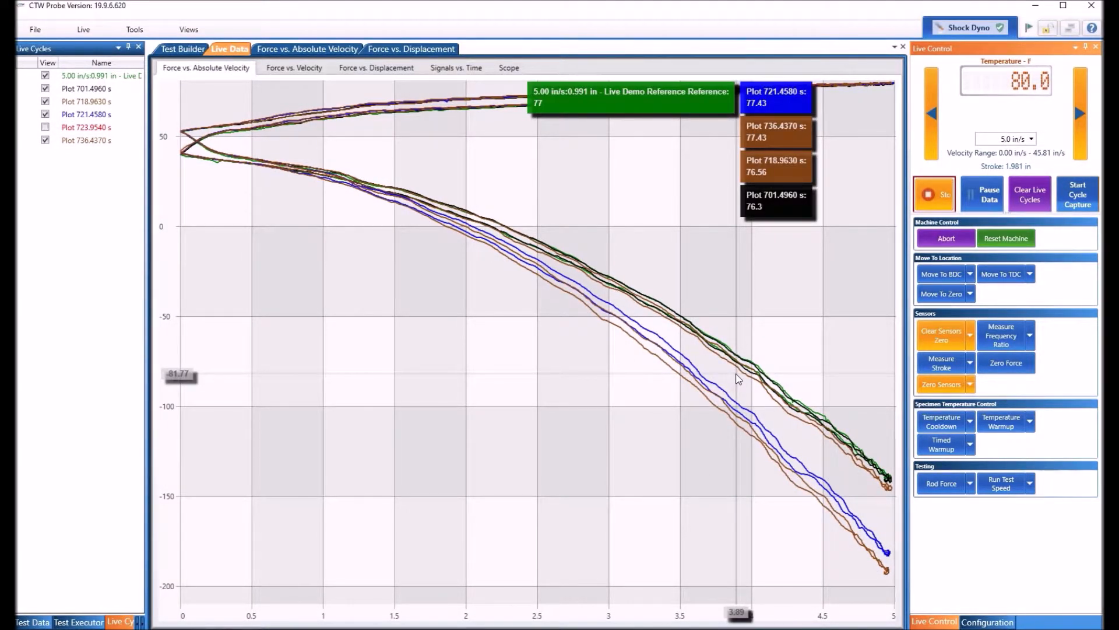
{"action": "left_click", "coordinate": [1080, 197]}
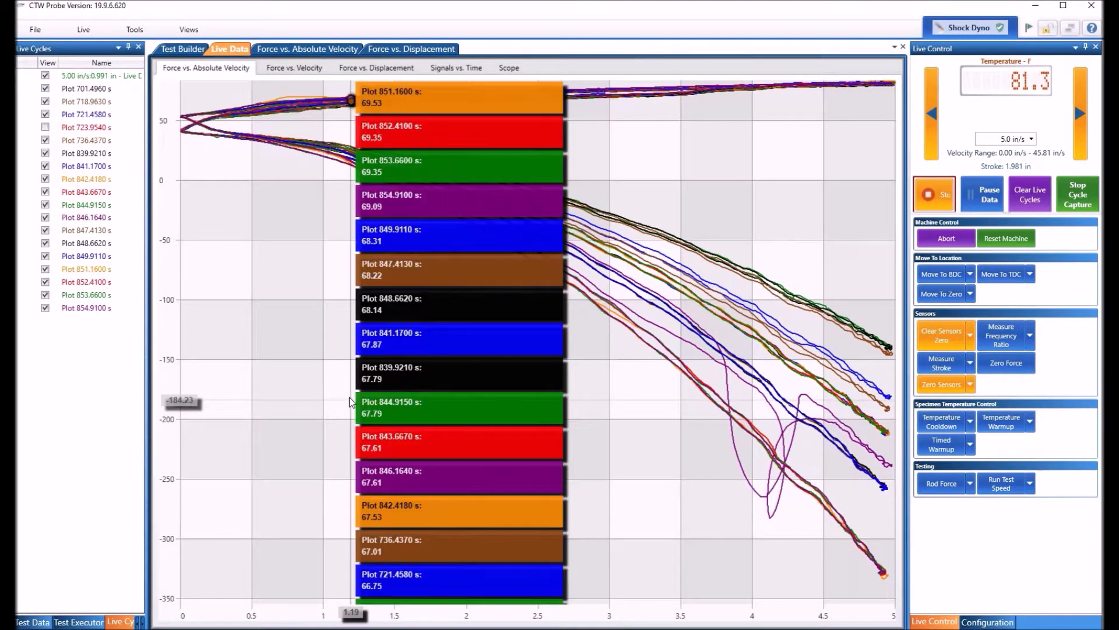
{"action": "mouse_move", "coordinate": [349, 397]}
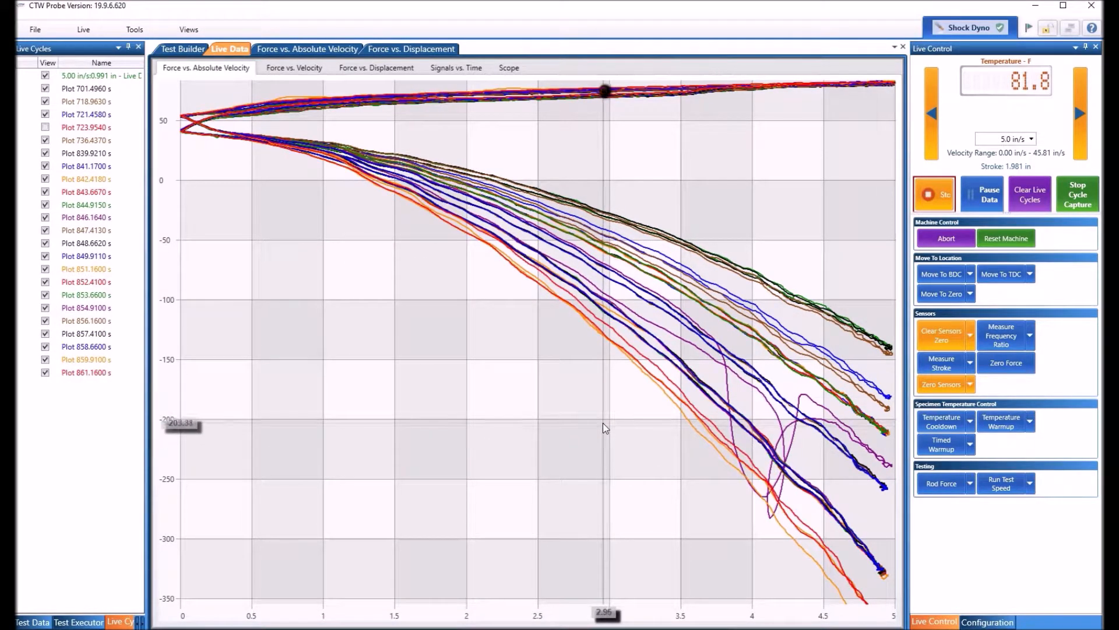
{"action": "mouse_move", "coordinate": [602, 424]}
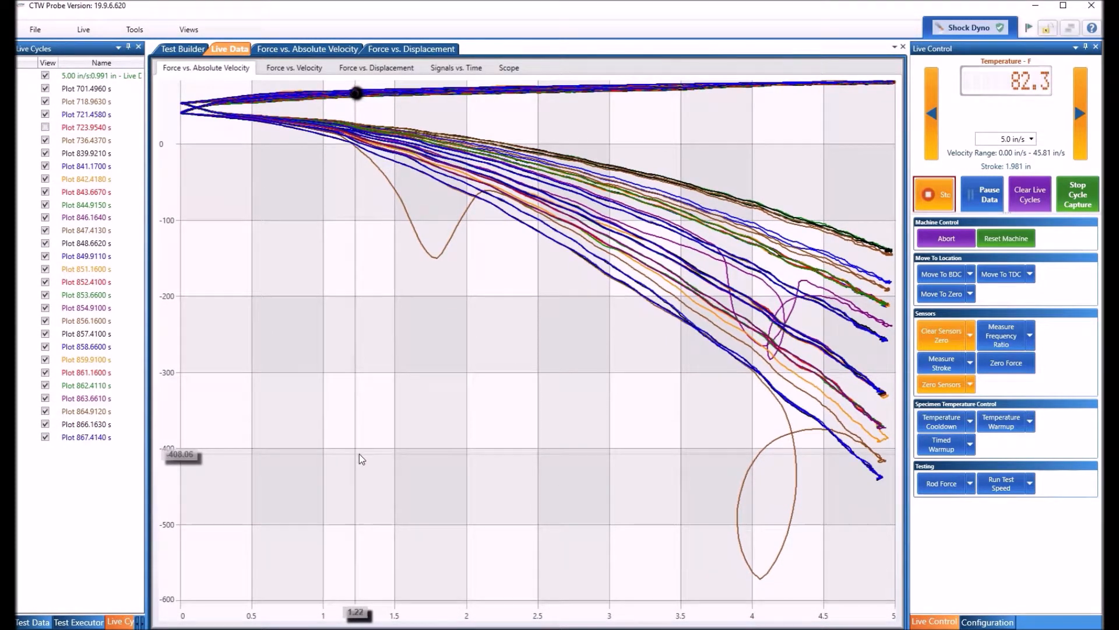
{"action": "left_click", "coordinate": [1082, 200]}
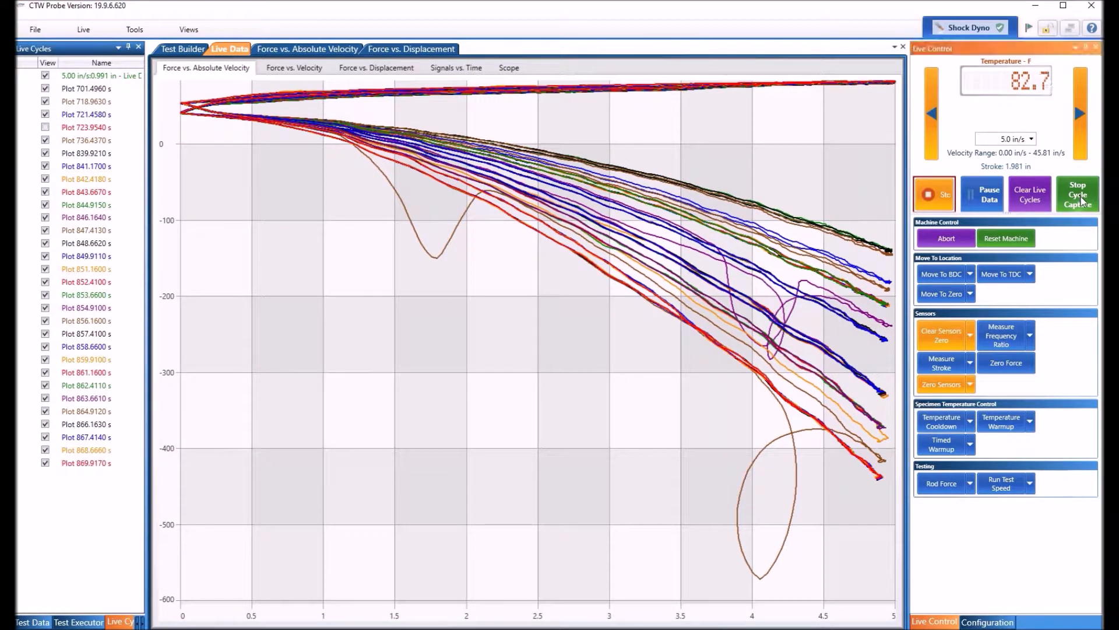
{"action": "left_click", "coordinate": [935, 195]}
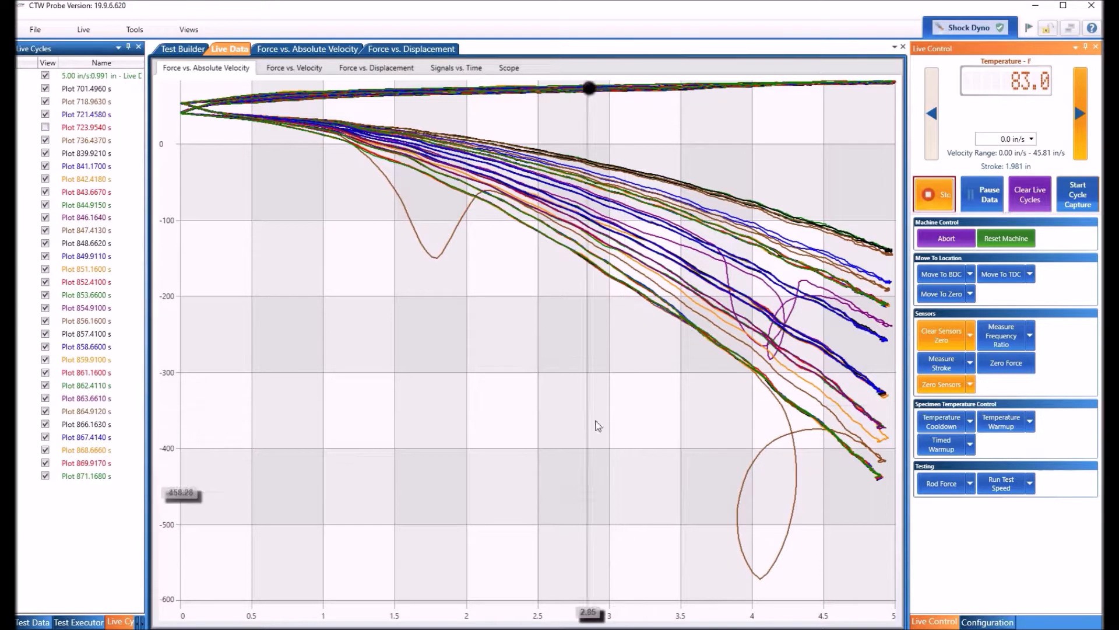
Hide the outlier cycles Plot 864.9120 s, Plot 854.9100 s, Plot 863.6610 s and Plot 846.1640 s.
{"action": "left_click", "coordinate": [45, 414]}
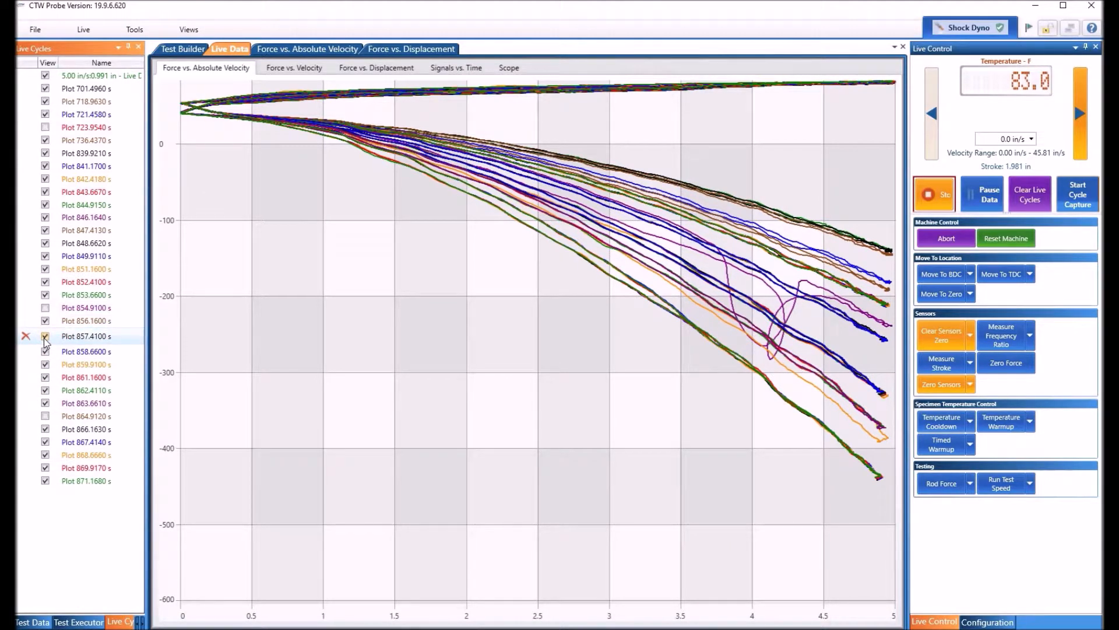
{"action": "left_click", "coordinate": [46, 403]}
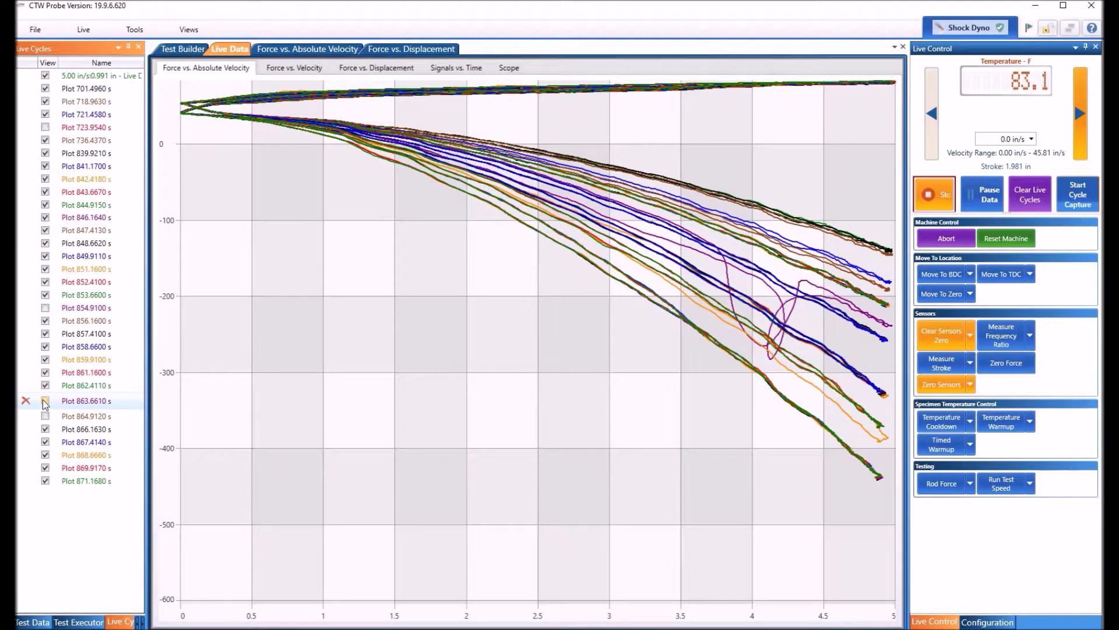
{"action": "left_click", "coordinate": [46, 221]}
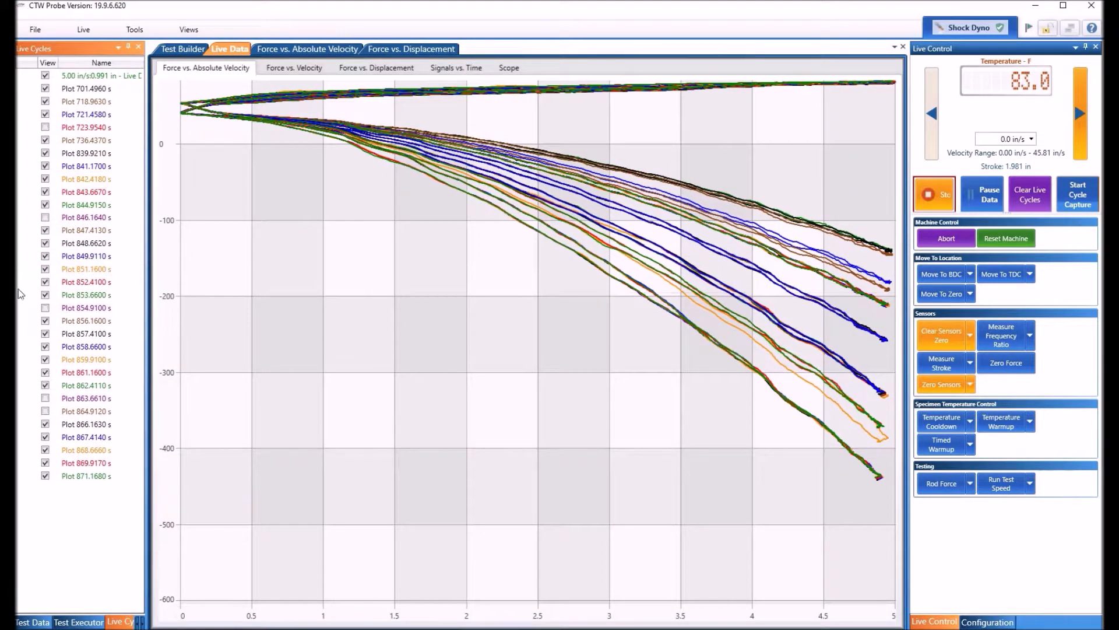
Delete the hidden outlier cycles Plot 854.9100 s, Plot 863.6610 s, Plot 864.9120 s and Plot 846.1640 s.
{"action": "left_click", "coordinate": [25, 310]}
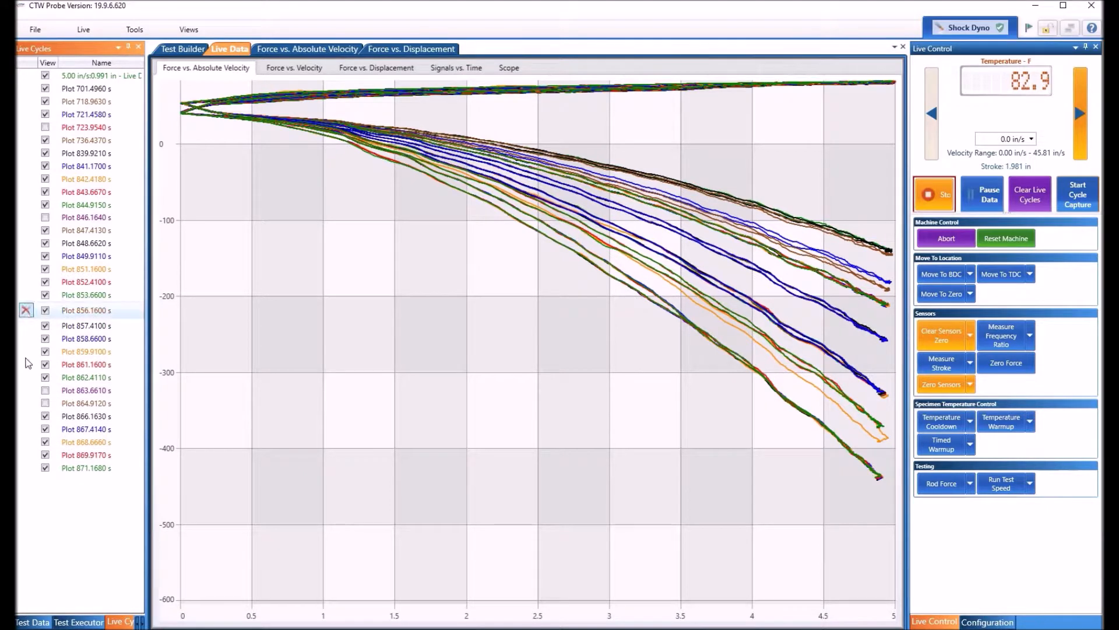
{"action": "left_click", "coordinate": [26, 385]}
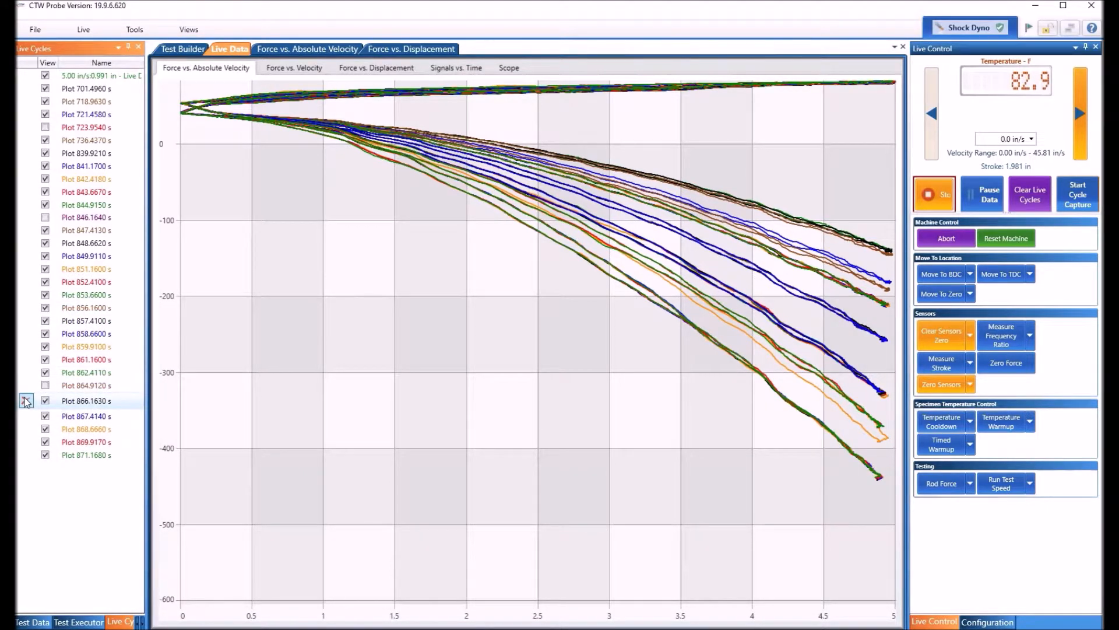
{"action": "left_click", "coordinate": [27, 386]}
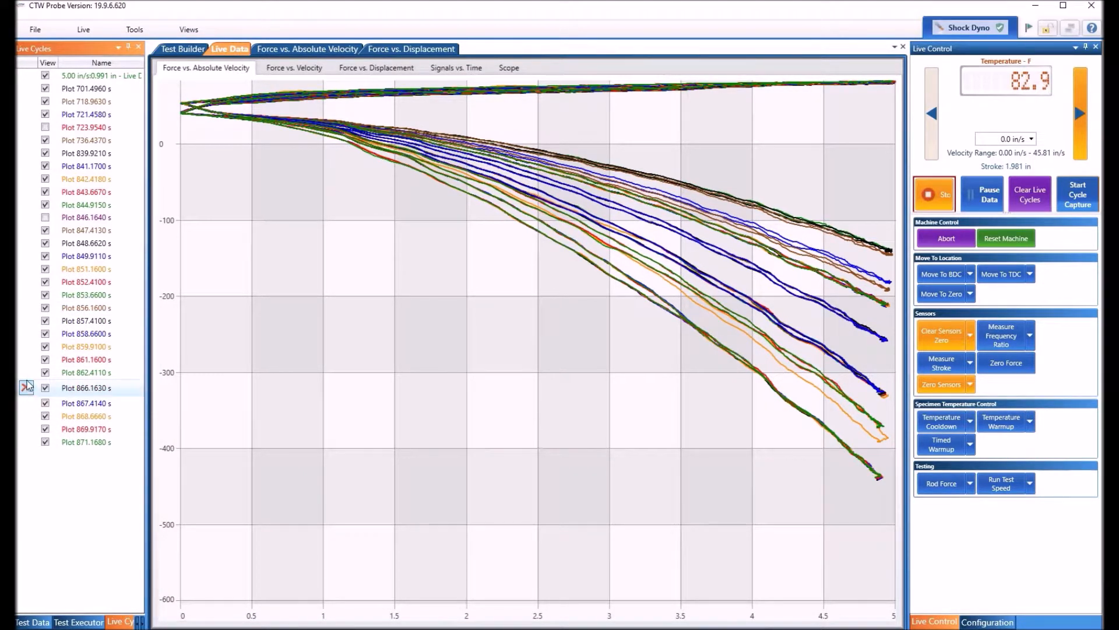
{"action": "left_click", "coordinate": [26, 217]}
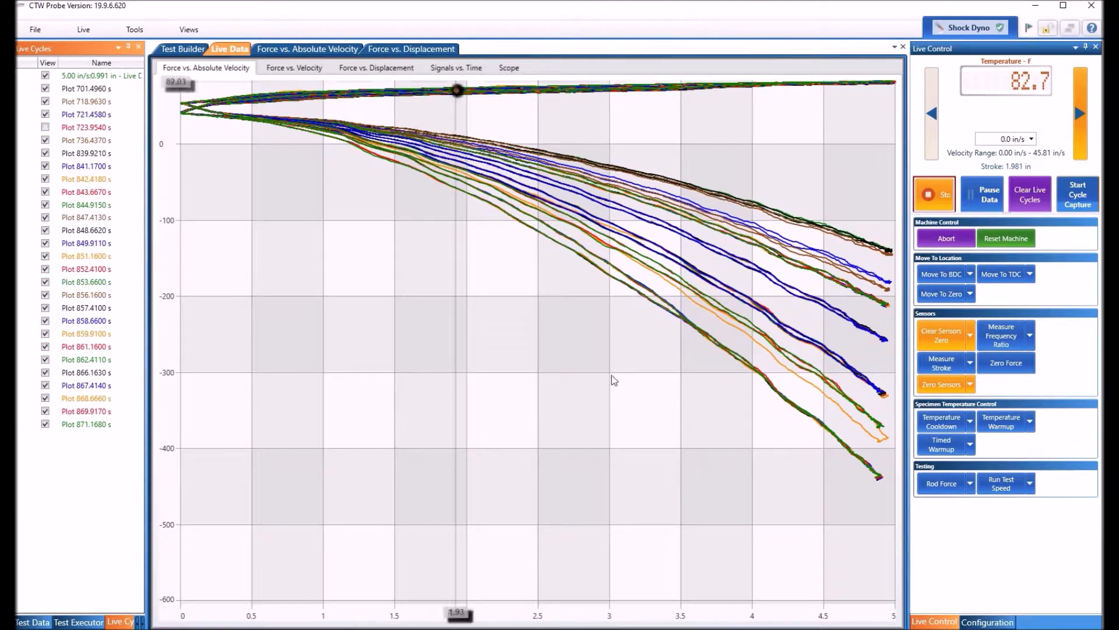
Delete every remaining live cycle one by one, from Plot 701.4960 s through Plot 871.1680 s, keeping only the 5.00 in/s Live Demo Reference.
{"action": "mouse_move", "coordinate": [79, 91]}
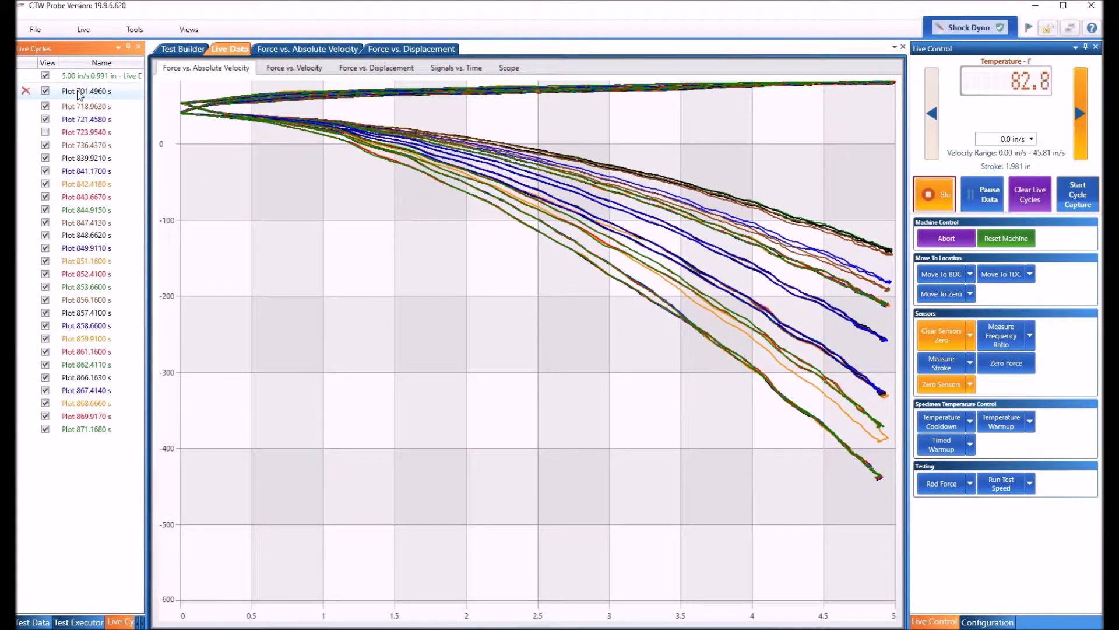
{"action": "left_click", "coordinate": [25, 91]}
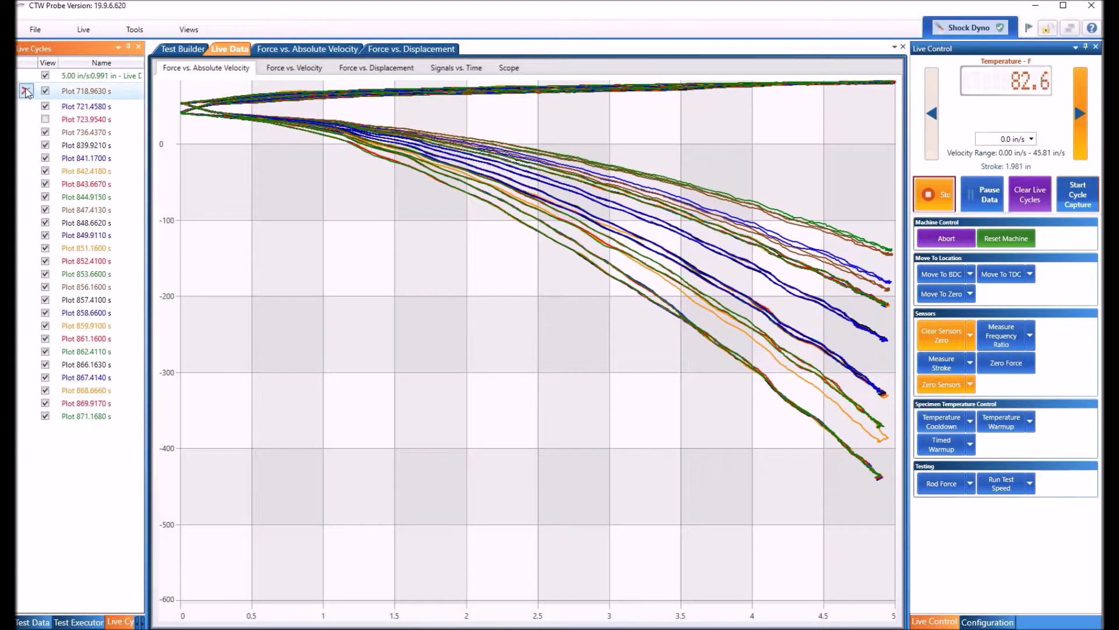
{"action": "left_click", "coordinate": [26, 91]}
{"action": "left_click", "coordinate": [25, 91]}
{"action": "left_click", "coordinate": [25, 91]}
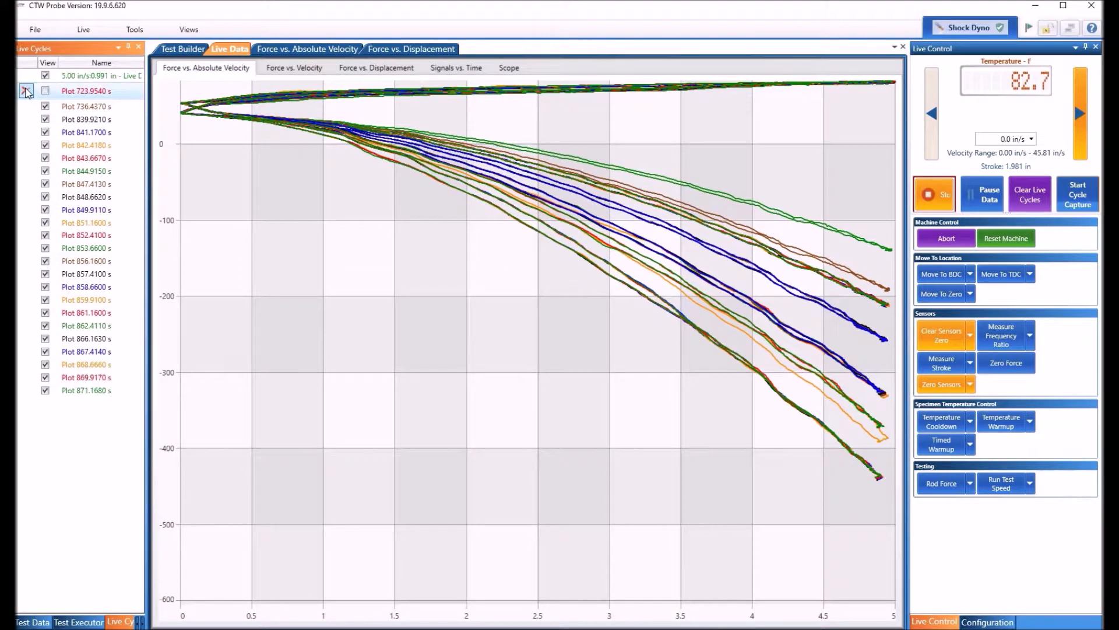
{"action": "left_click", "coordinate": [26, 91]}
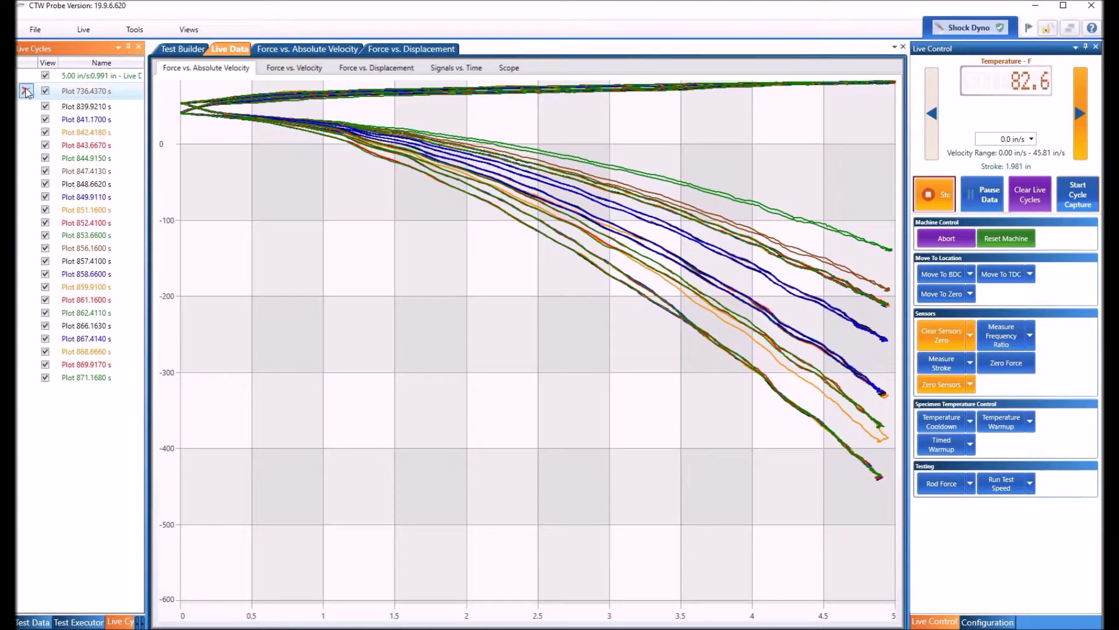
{"action": "left_click", "coordinate": [26, 91]}
{"action": "left_click", "coordinate": [26, 91]}
{"action": "left_click", "coordinate": [25, 91]}
{"action": "left_click", "coordinate": [26, 91]}
{"action": "left_click", "coordinate": [26, 91]}
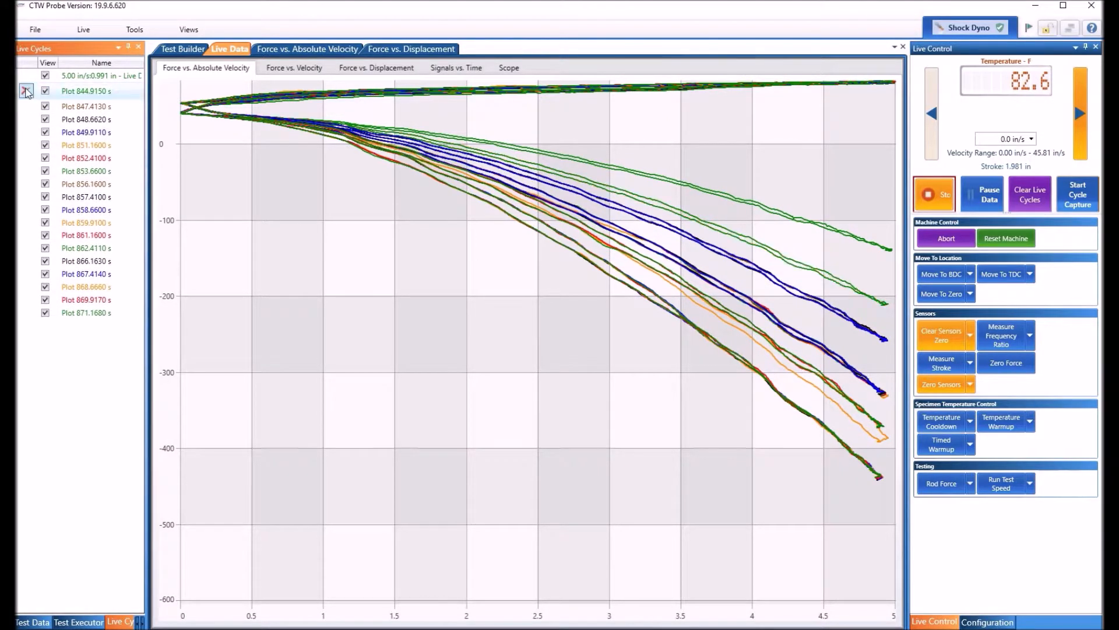
{"action": "left_click", "coordinate": [25, 91]}
{"action": "left_click", "coordinate": [26, 91]}
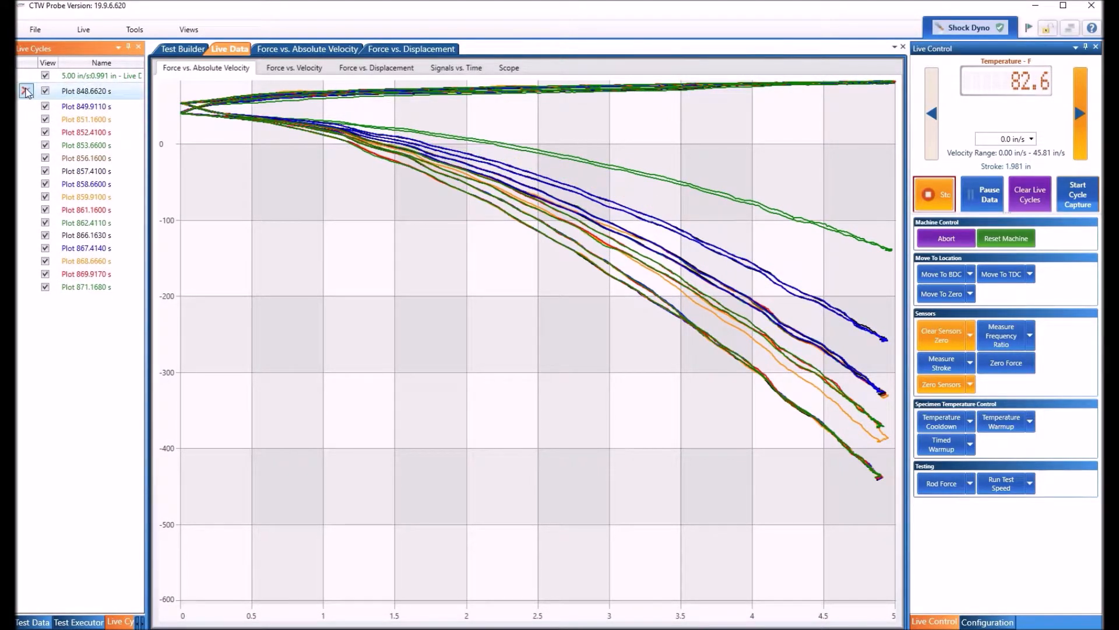
{"action": "left_click", "coordinate": [25, 91]}
{"action": "left_click", "coordinate": [26, 91]}
{"action": "left_click", "coordinate": [26, 91]}
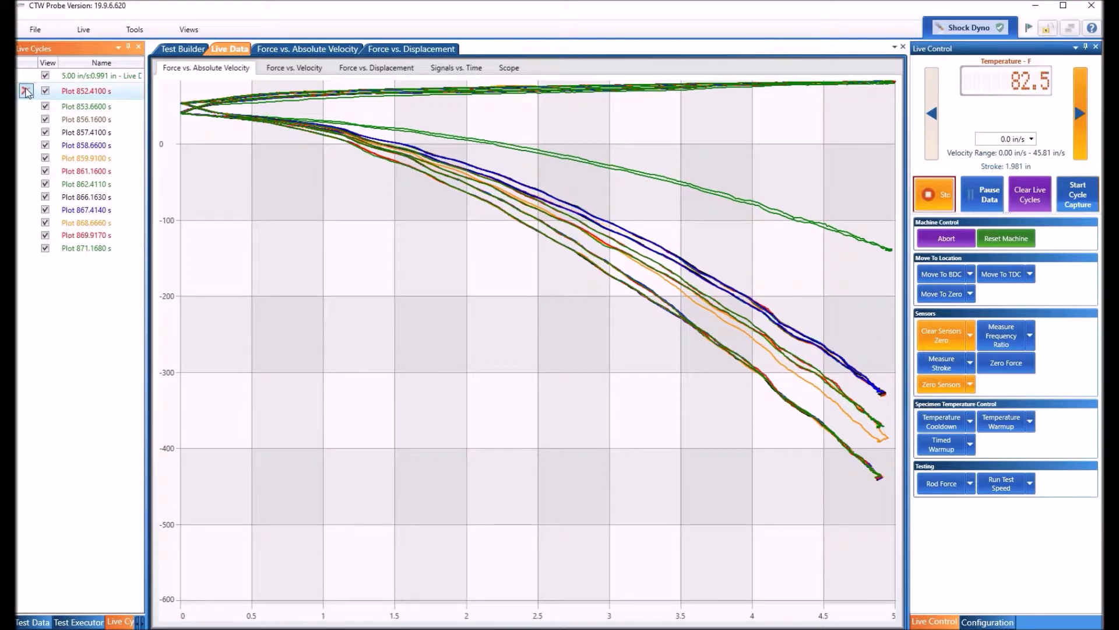
{"action": "left_click", "coordinate": [26, 91]}
{"action": "left_click", "coordinate": [26, 91]}
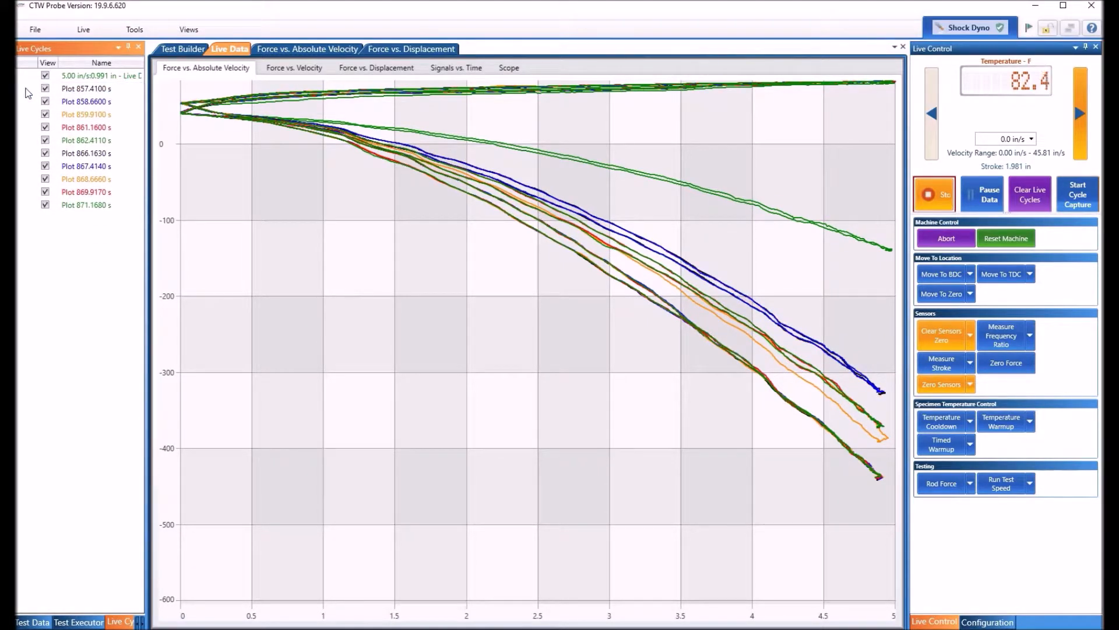
{"action": "left_click", "coordinate": [25, 91]}
{"action": "left_click", "coordinate": [26, 91]}
{"action": "left_click", "coordinate": [25, 91]}
{"action": "left_click", "coordinate": [25, 91]}
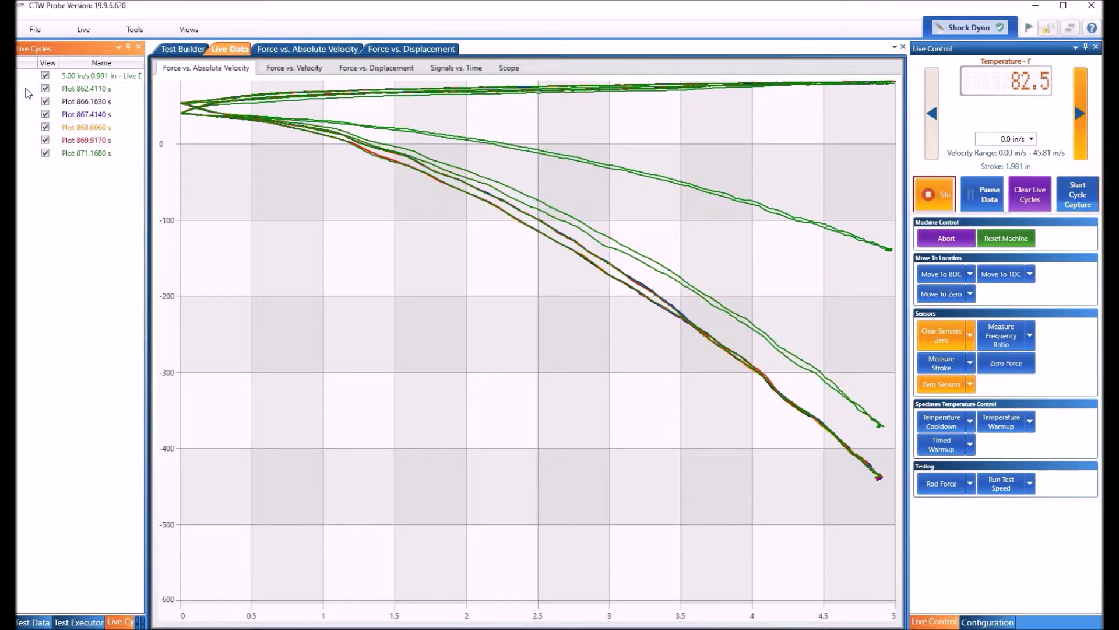
{"action": "left_click", "coordinate": [25, 91]}
{"action": "left_click", "coordinate": [26, 90]}
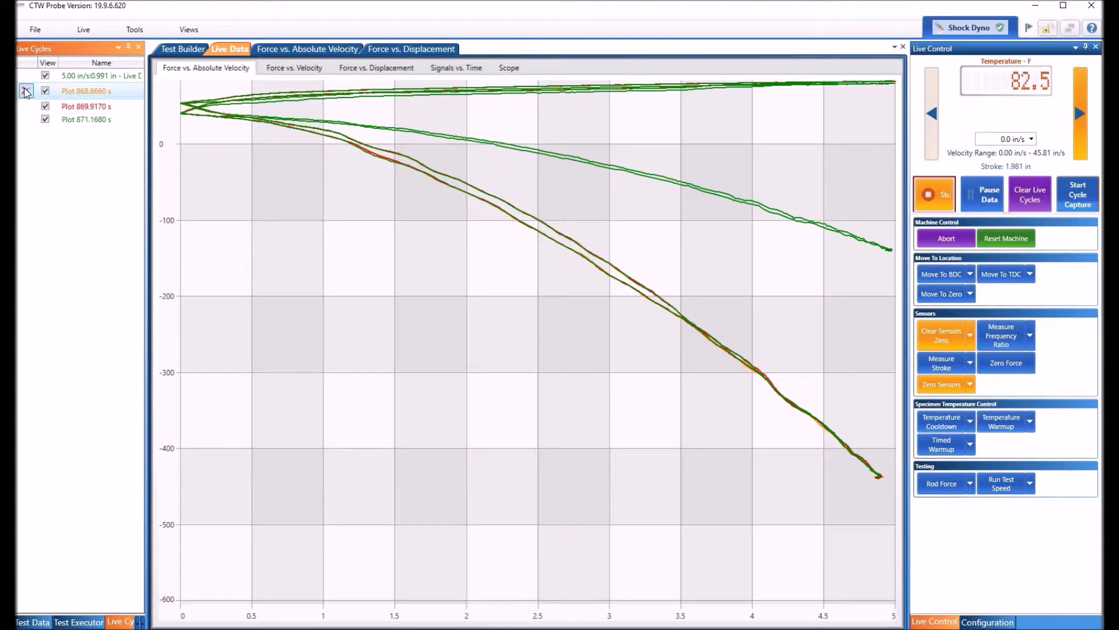
{"action": "left_click", "coordinate": [26, 91]}
{"action": "left_click", "coordinate": [25, 91]}
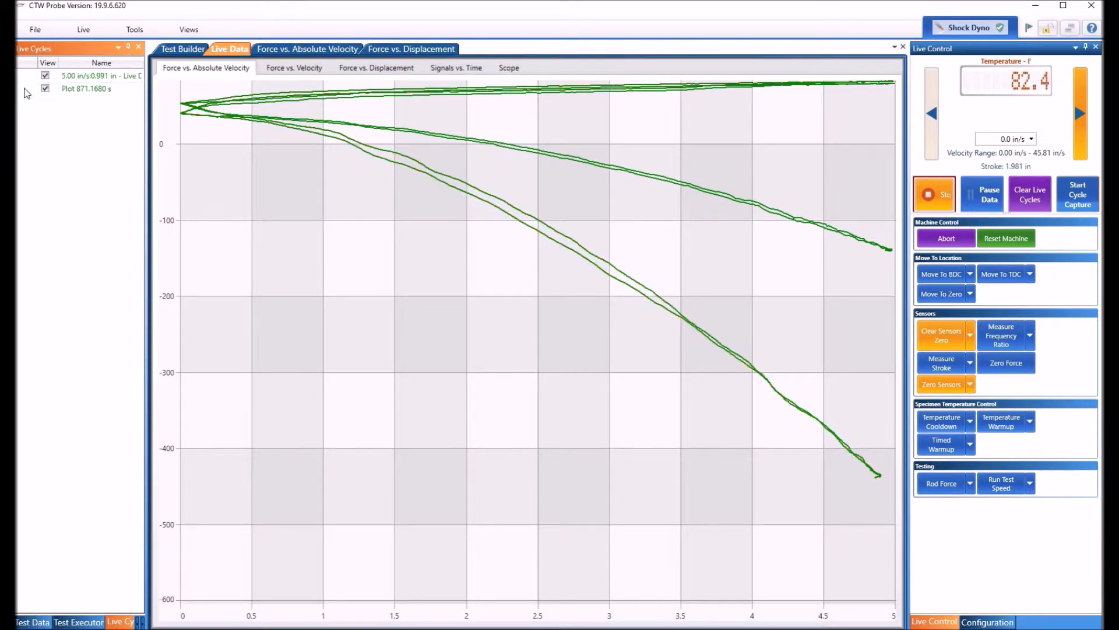
{"action": "left_click", "coordinate": [26, 91]}
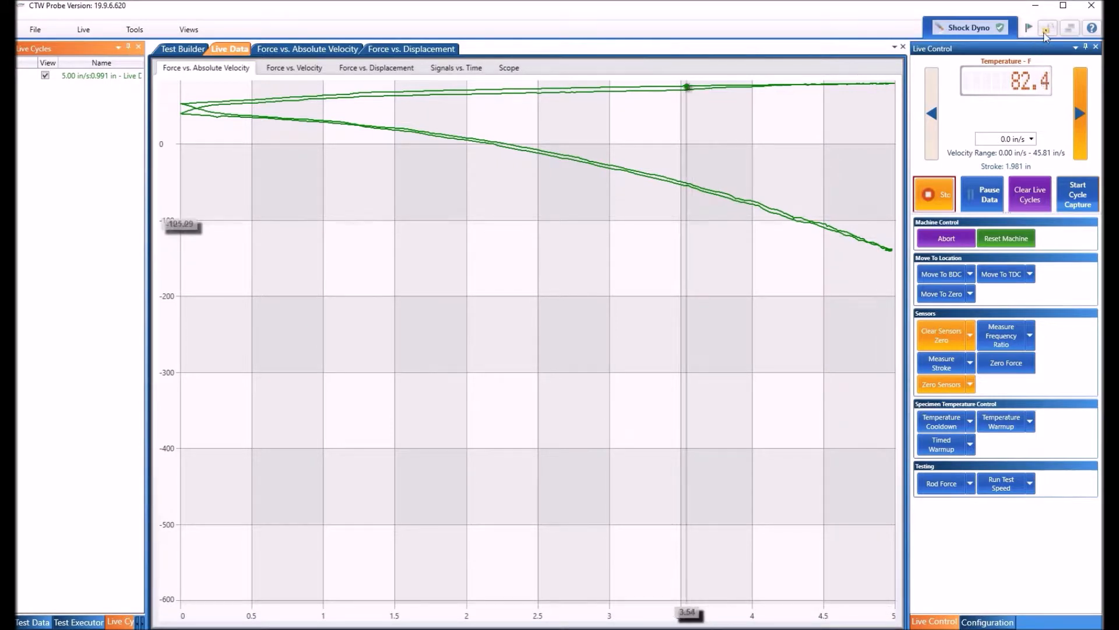
Run the machine at 5 in/s and confirm that it is safe to move.
{"action": "left_click", "coordinate": [994, 141]}
{"action": "type", "text": "5"}
{"action": "key", "text": "Return"}
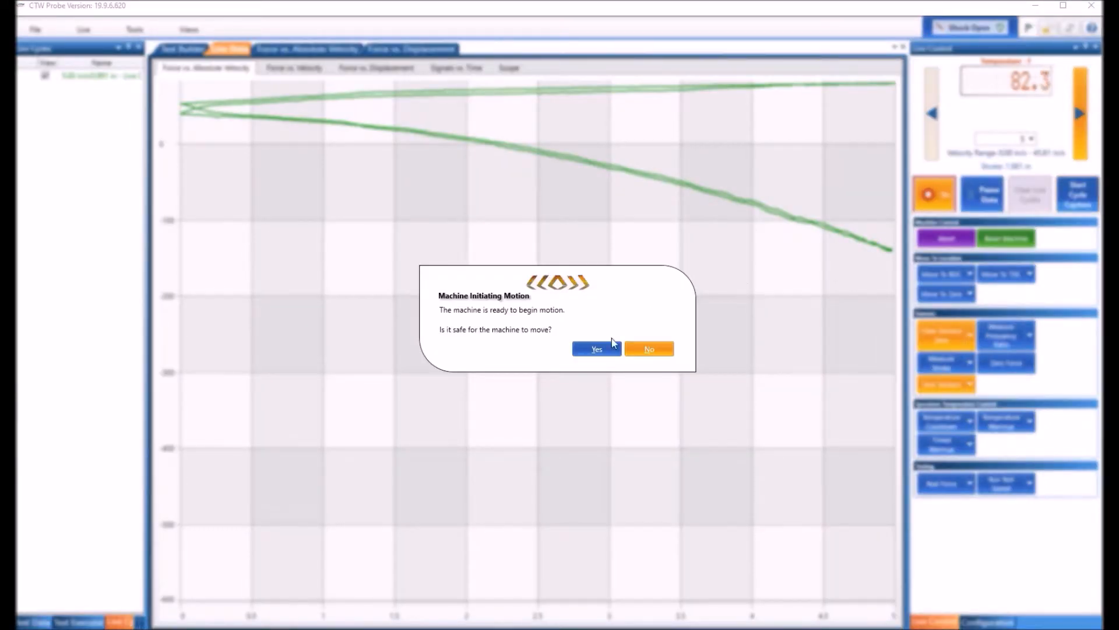
{"action": "left_click", "coordinate": [596, 349]}
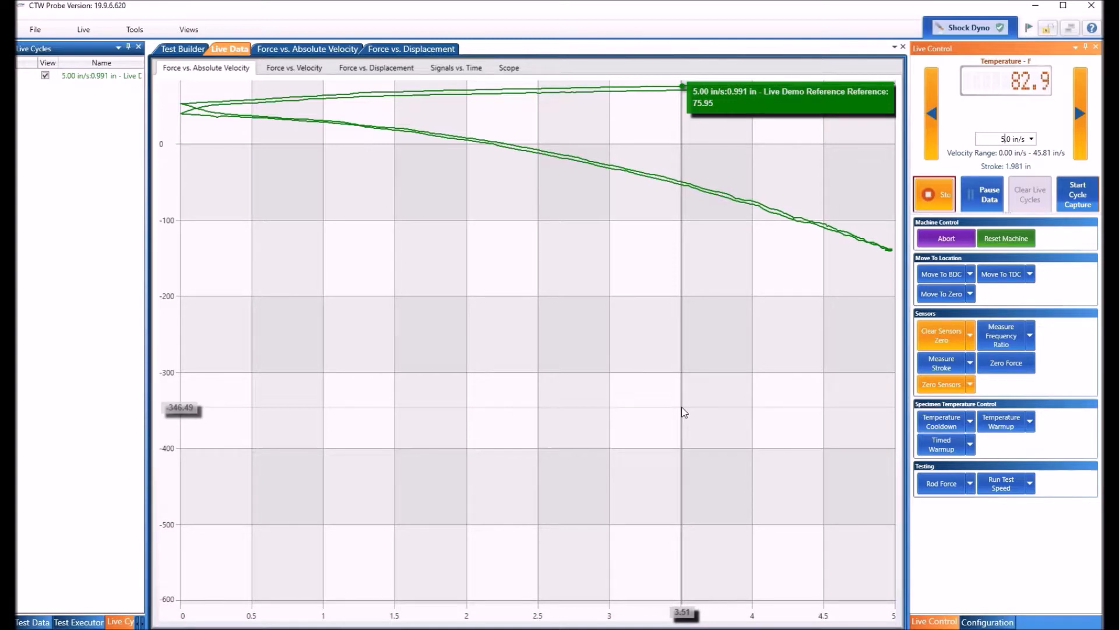
Capture three single live cycles at 5 in/s beside the reference, ending the cycle capture after each one.
{"action": "left_click", "coordinate": [1079, 196]}
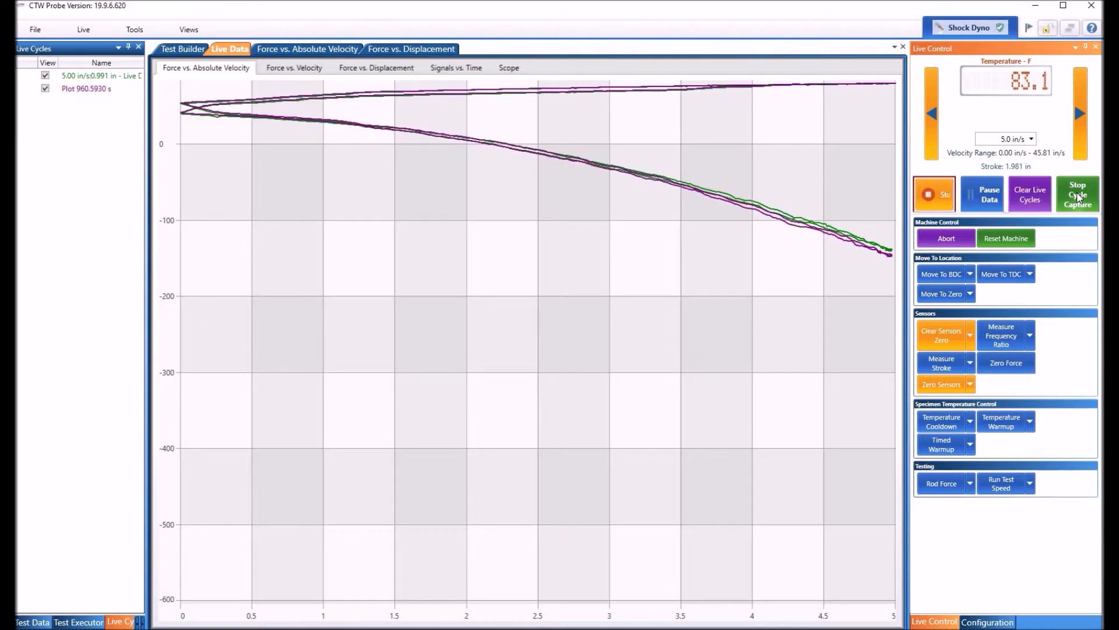
{"action": "left_click", "coordinate": [1078, 197]}
{"action": "left_click", "coordinate": [1086, 195]}
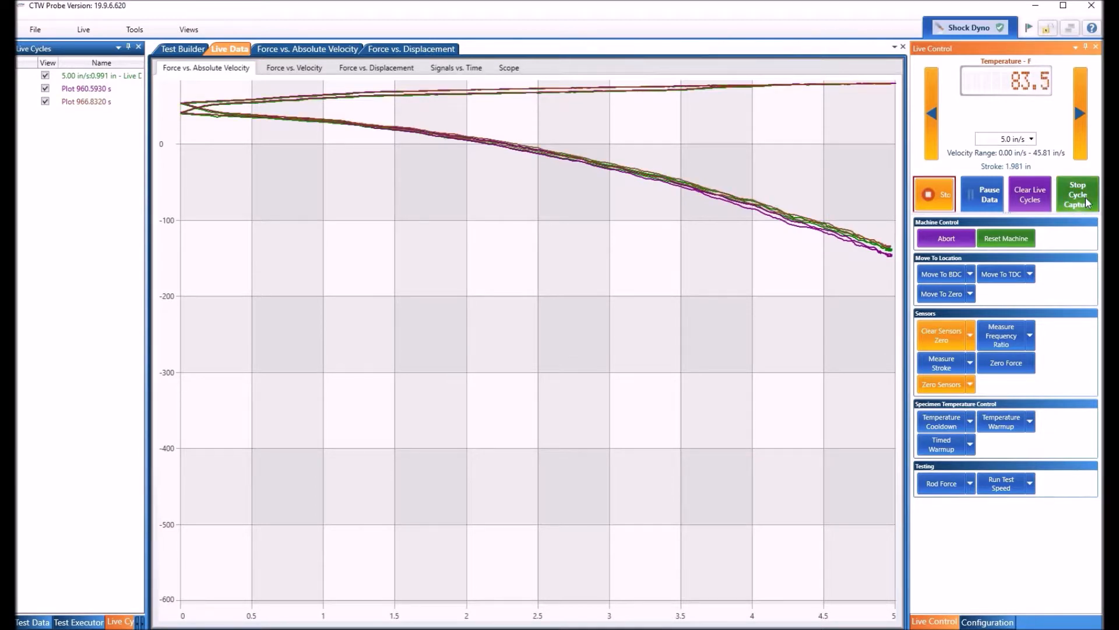
{"action": "left_click", "coordinate": [1084, 197]}
{"action": "left_click", "coordinate": [1078, 195]}
{"action": "left_click", "coordinate": [1079, 197]}
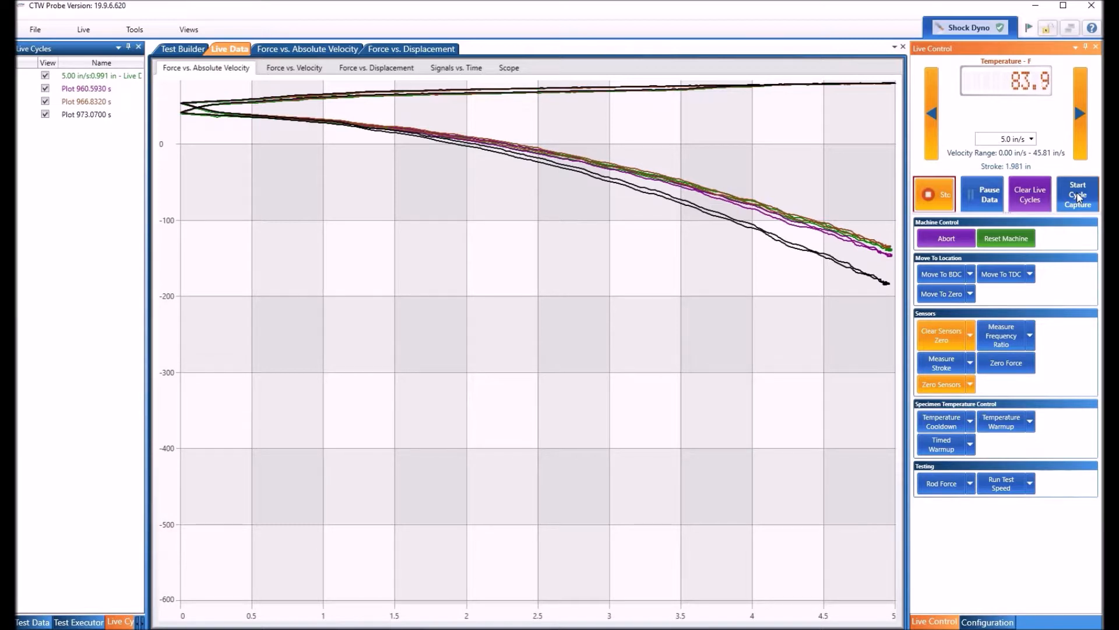
Capture three short sets of two live cycles each while the machine keeps running at 5 in/s, ending the capture after each set.
{"action": "left_click", "coordinate": [1082, 198]}
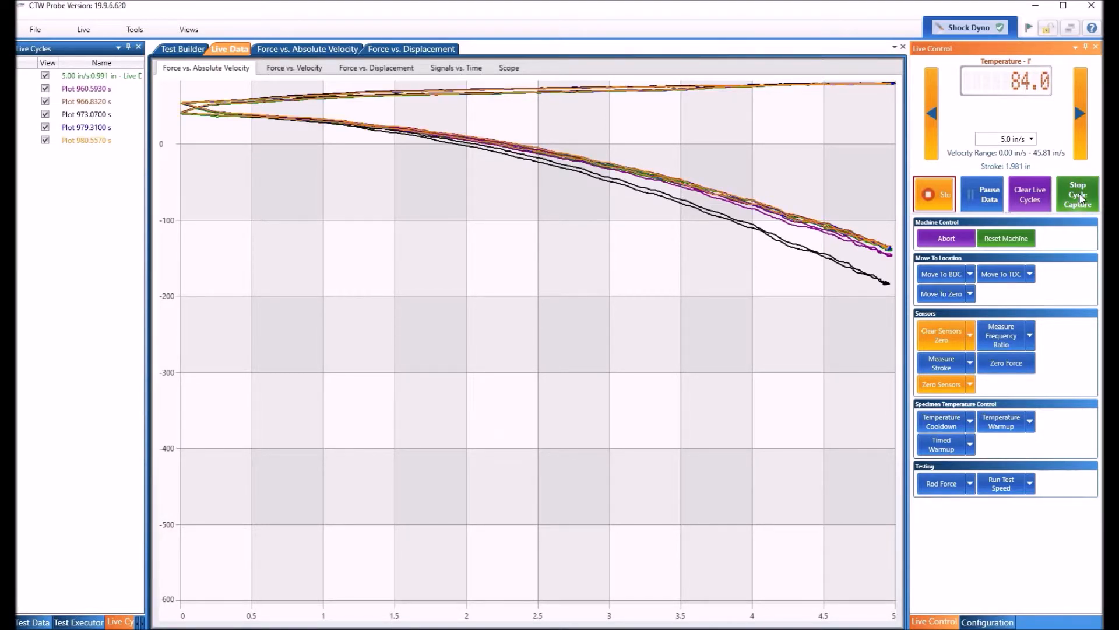
{"action": "left_click", "coordinate": [1080, 199]}
{"action": "left_click", "coordinate": [1080, 196]}
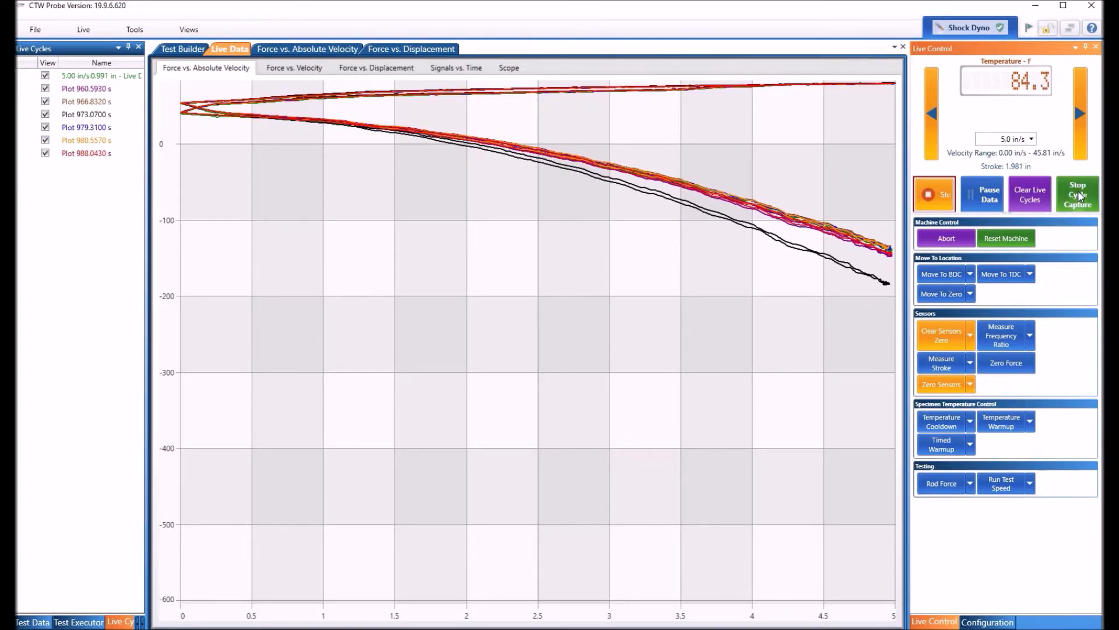
{"action": "left_click", "coordinate": [1079, 196]}
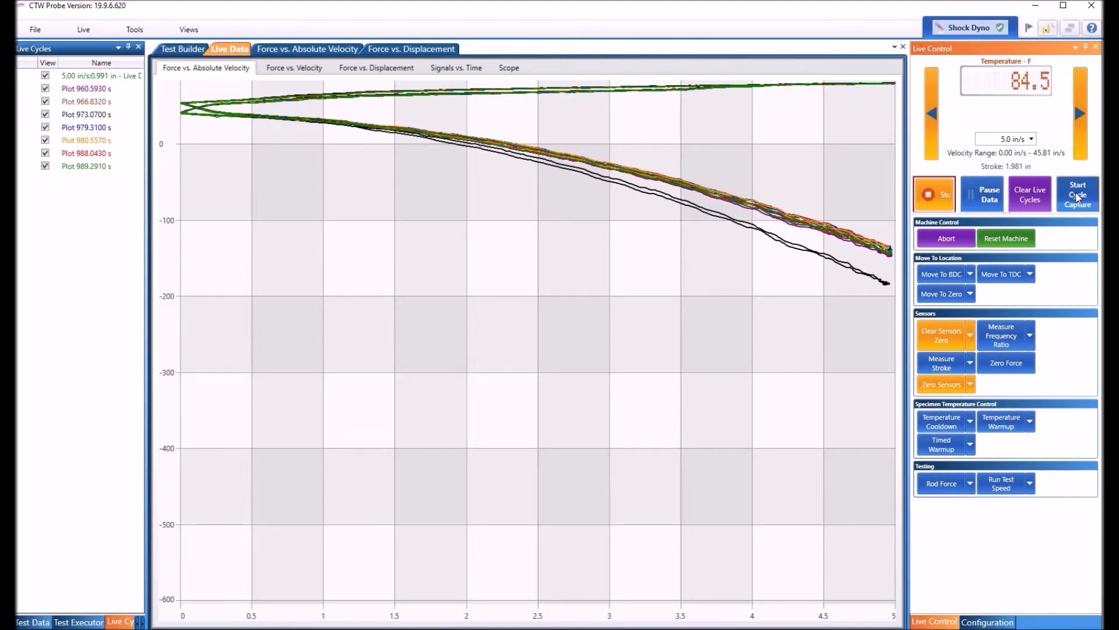
{"action": "left_click", "coordinate": [1083, 191]}
{"action": "left_click", "coordinate": [1081, 194]}
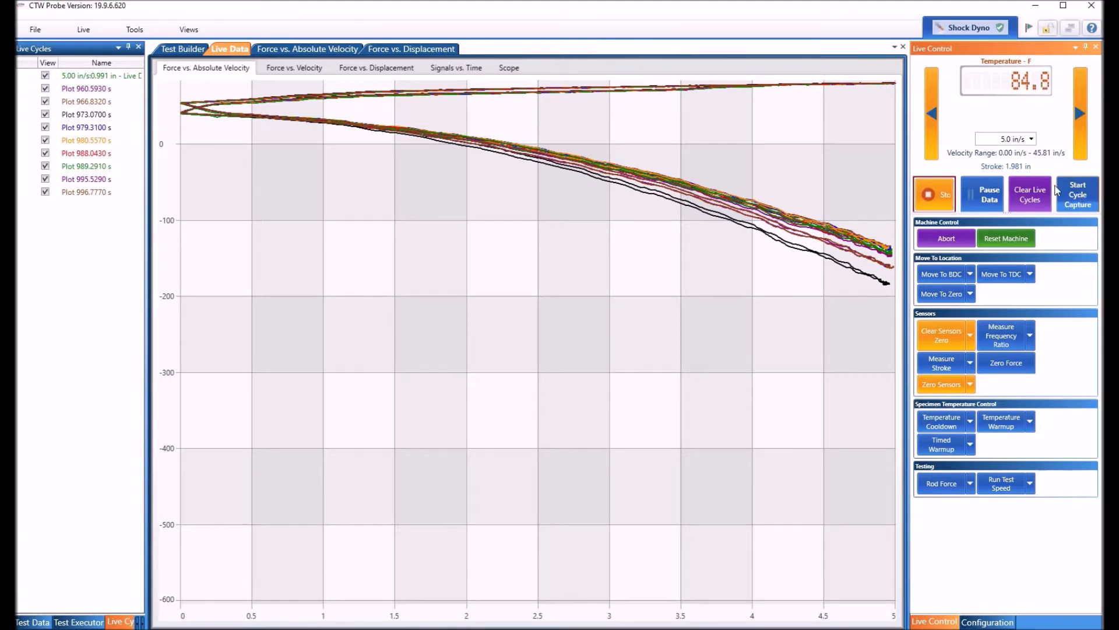
Capture four more short sets of live cycles at 5 in/s: one single, one pair, and two further singles.
{"action": "left_click", "coordinate": [1080, 197]}
{"action": "left_click", "coordinate": [1076, 202]}
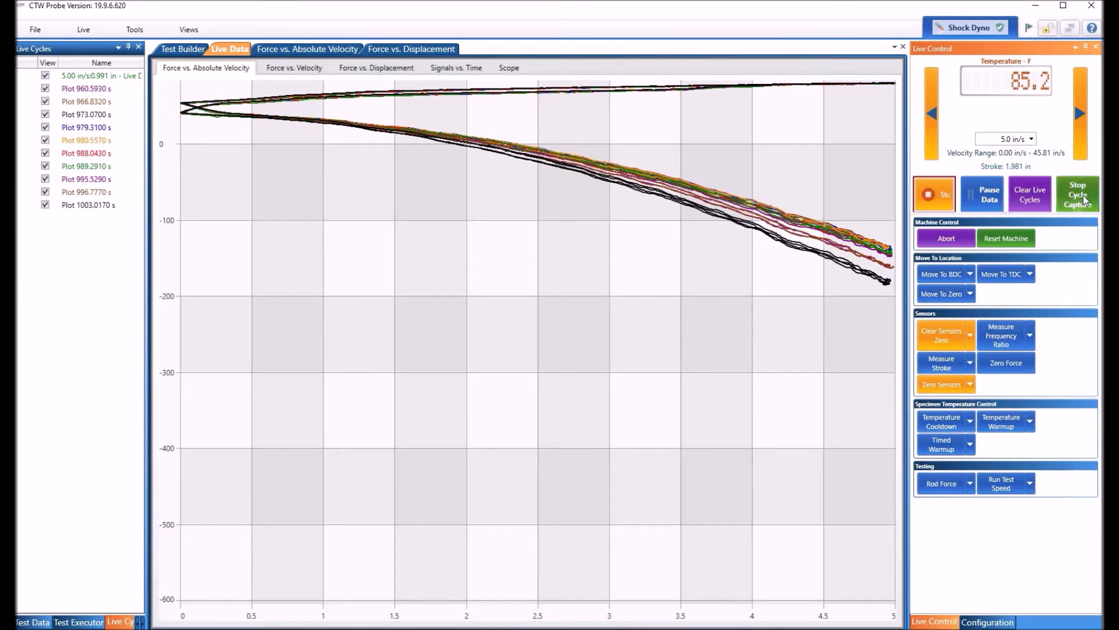
{"action": "left_click", "coordinate": [1078, 202]}
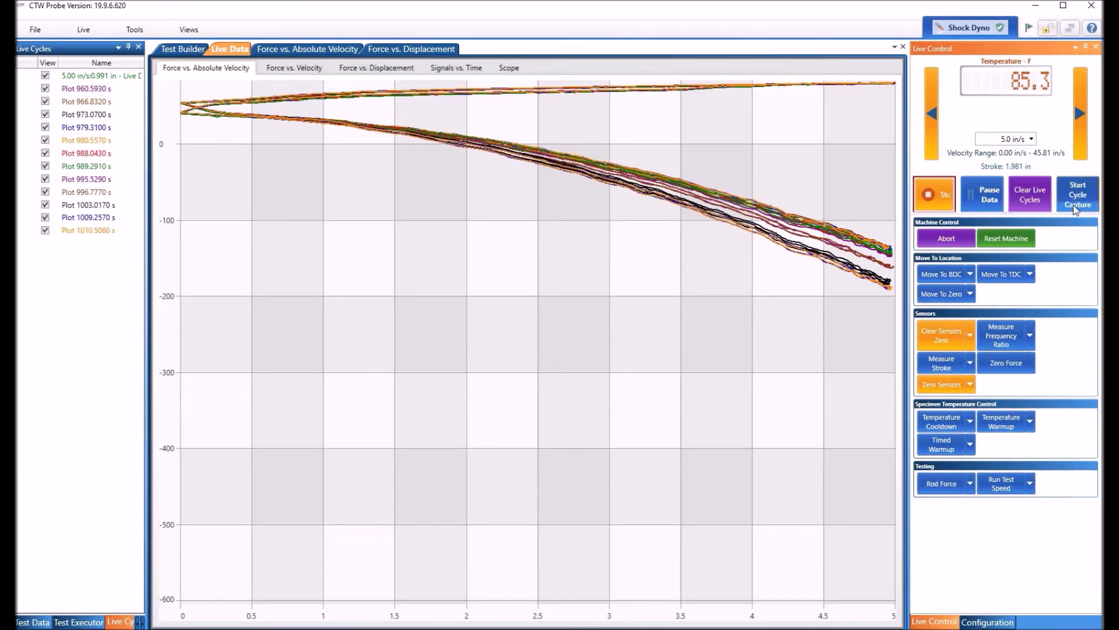
{"action": "left_click", "coordinate": [1081, 198]}
{"action": "left_click", "coordinate": [1081, 196]}
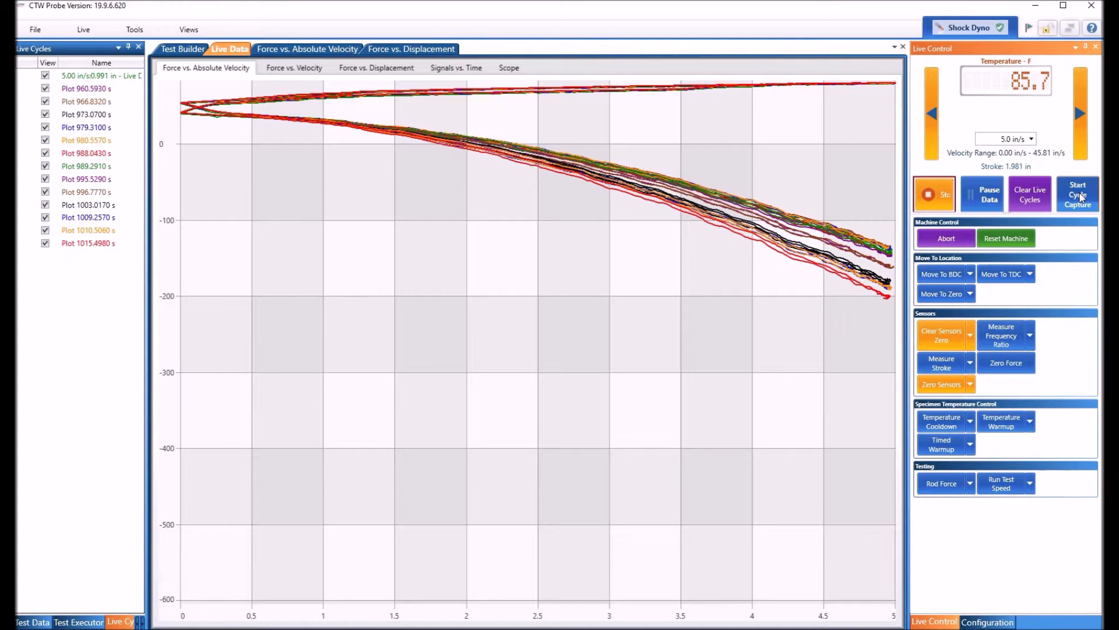
{"action": "left_click", "coordinate": [1079, 197]}
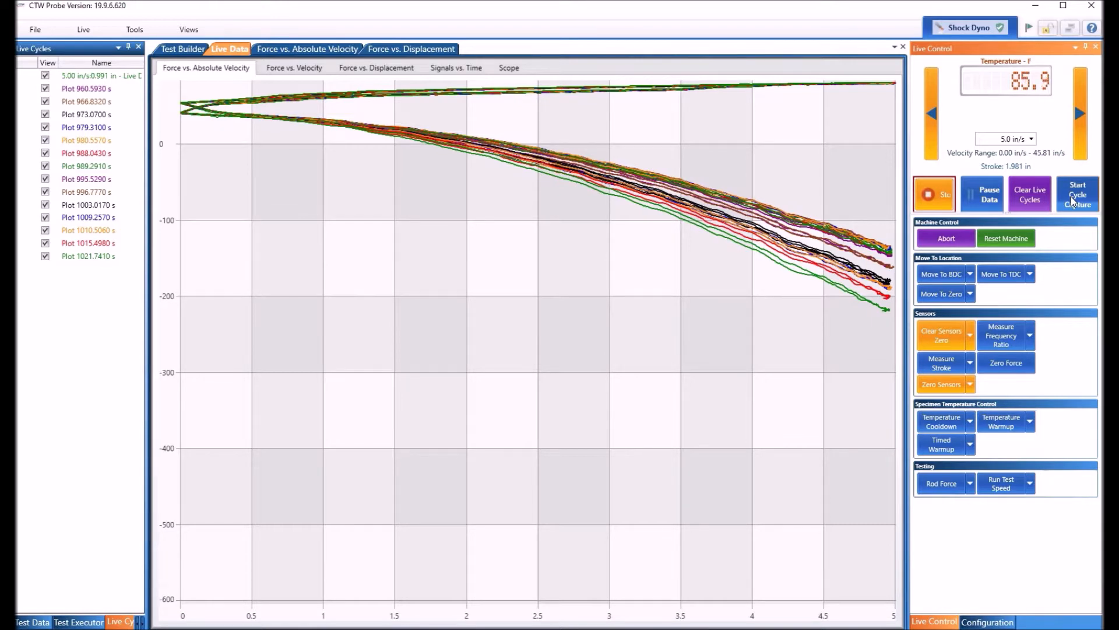
Capture a pair, a single and another pair of live cycles at 5 in/s as separate sets, ending the capture after each.
{"action": "left_click", "coordinate": [1082, 201]}
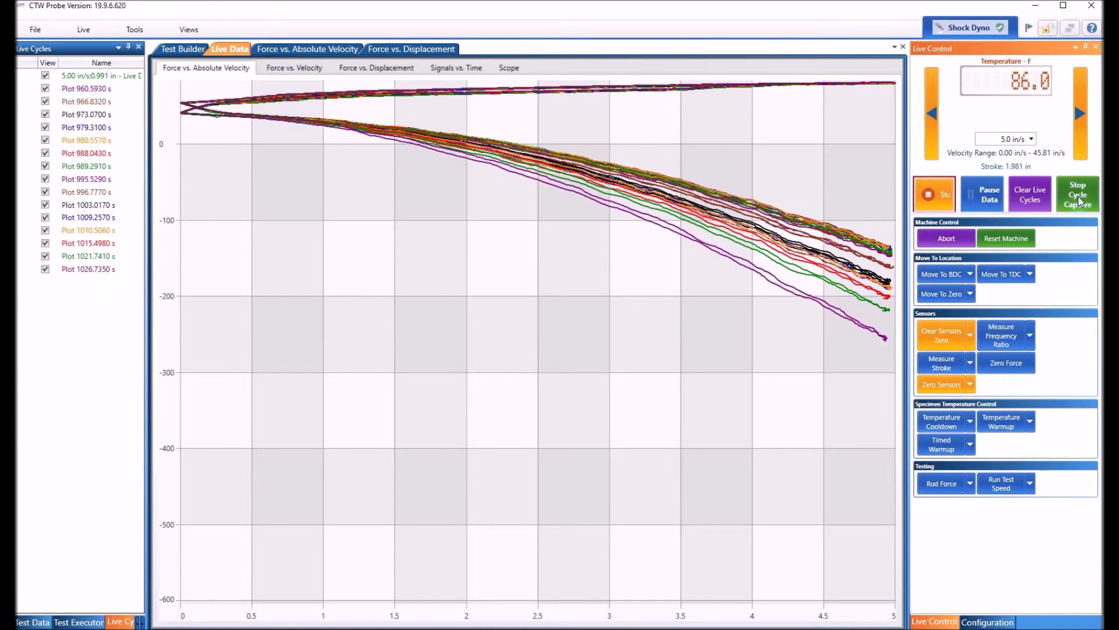
{"action": "left_click", "coordinate": [1083, 197]}
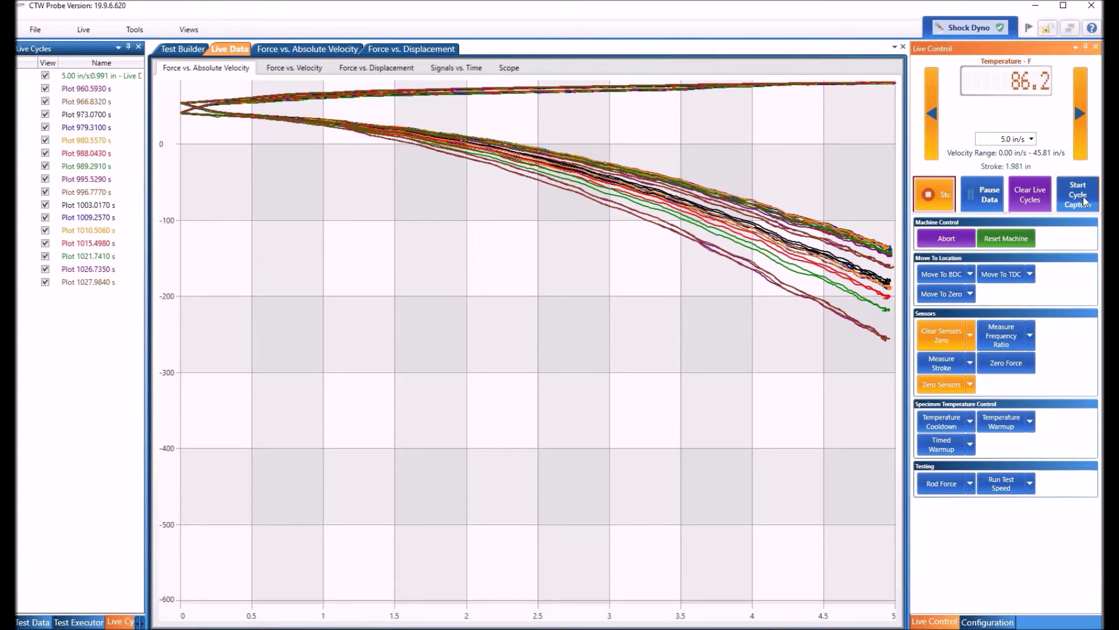
{"action": "left_click", "coordinate": [1079, 198]}
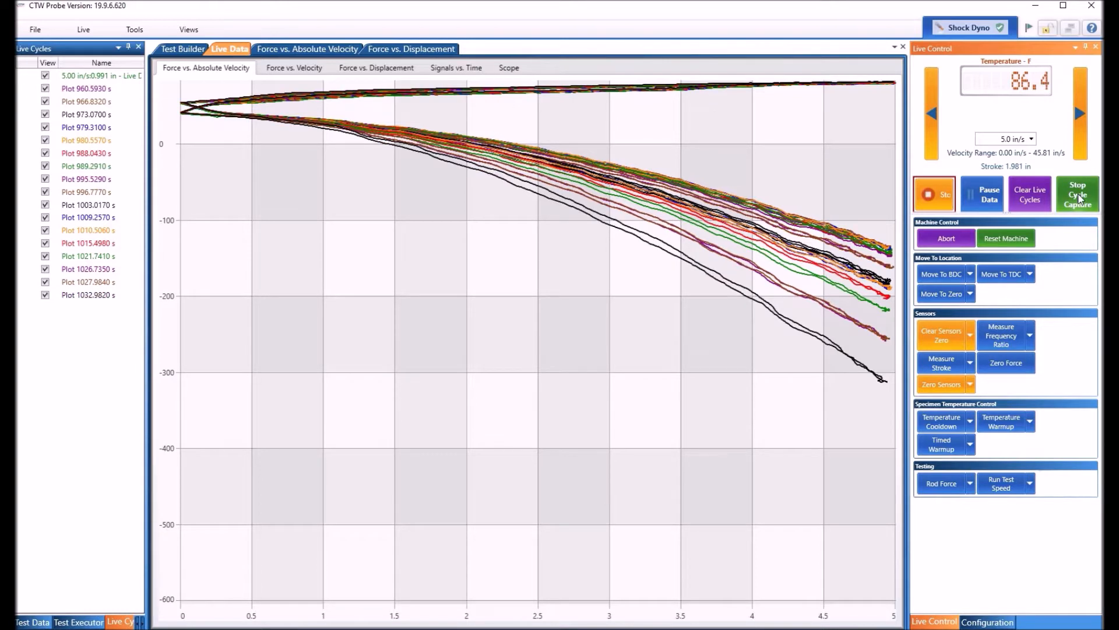
{"action": "left_click", "coordinate": [1079, 198]}
{"action": "left_click", "coordinate": [1075, 195]}
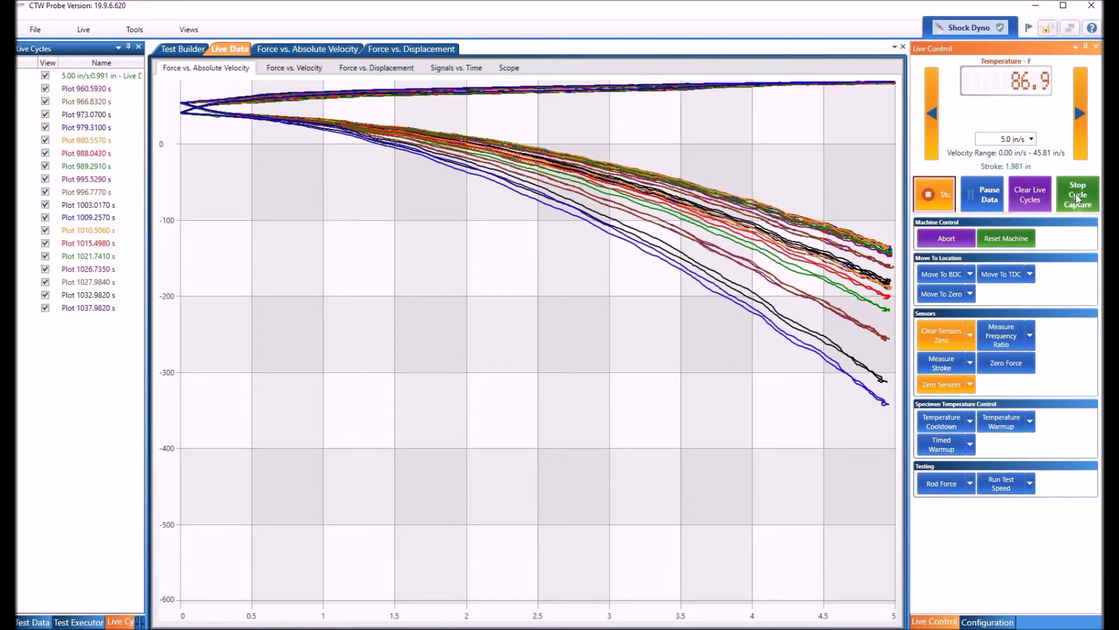
{"action": "left_click", "coordinate": [1077, 198]}
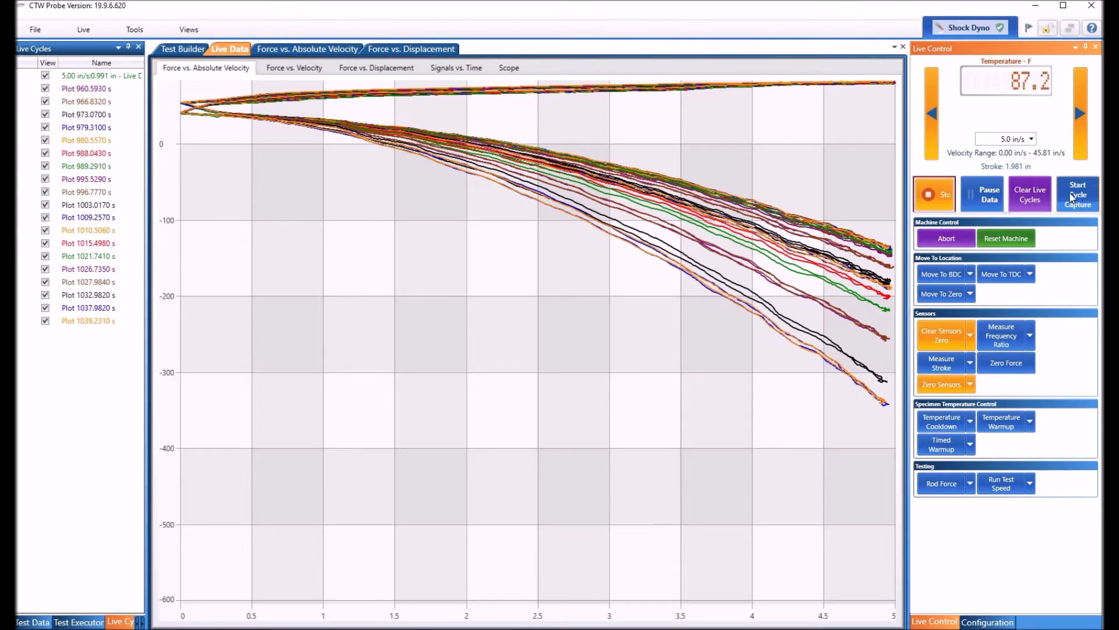
Capture three further single live cycles and a final pair at 5 in/s, ending the cycle capture after each set.
{"action": "left_click", "coordinate": [1080, 198]}
{"action": "left_click", "coordinate": [1078, 197]}
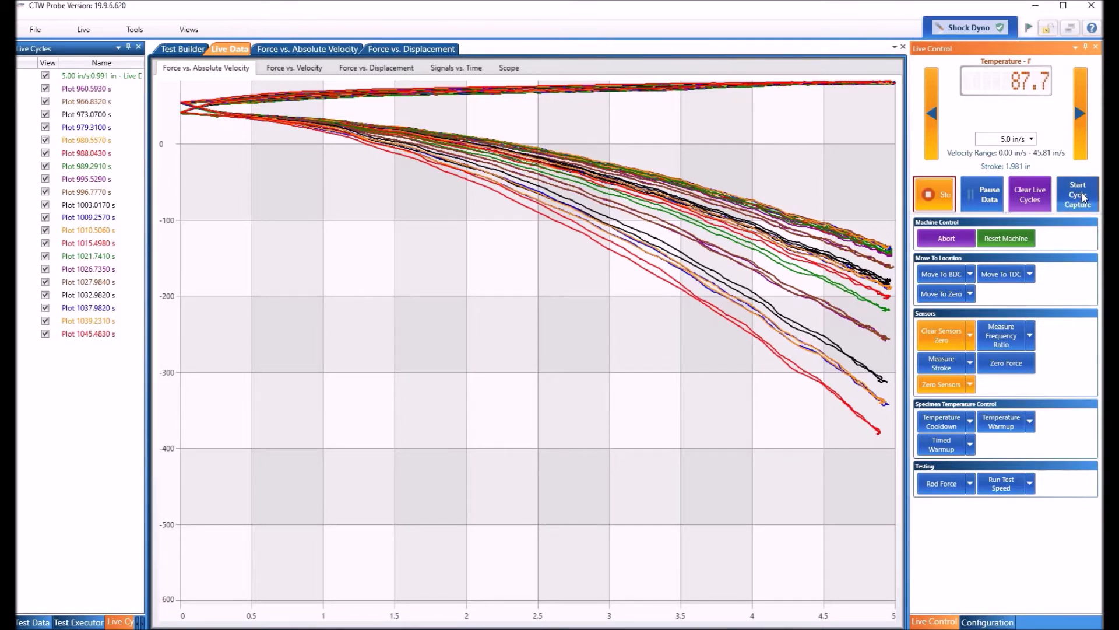
{"action": "left_click", "coordinate": [1079, 195]}
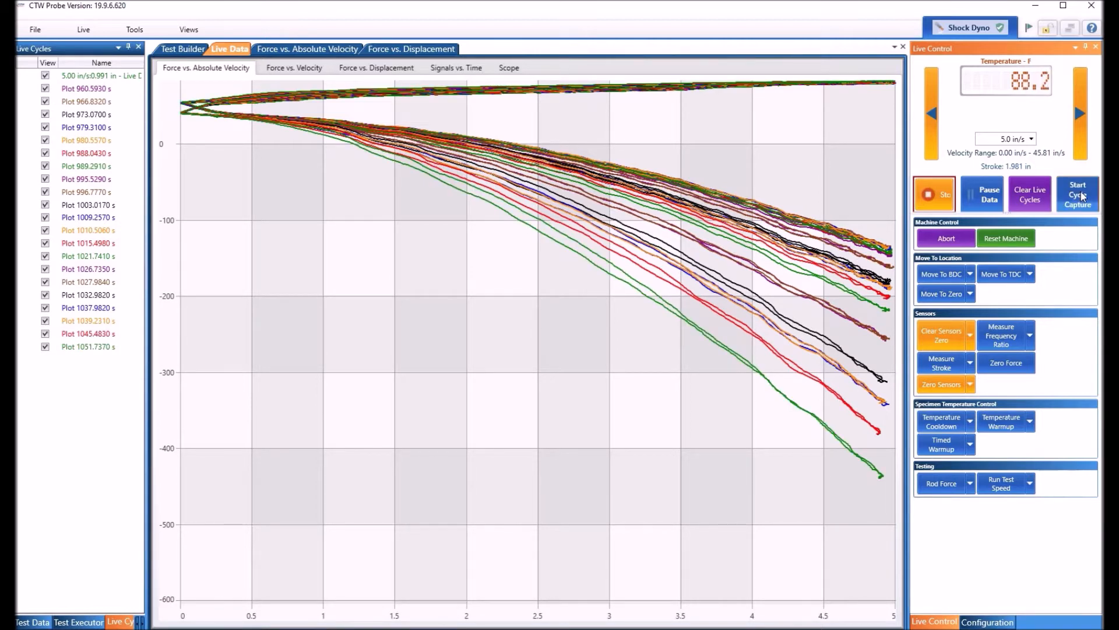
{"action": "left_click", "coordinate": [1081, 195]}
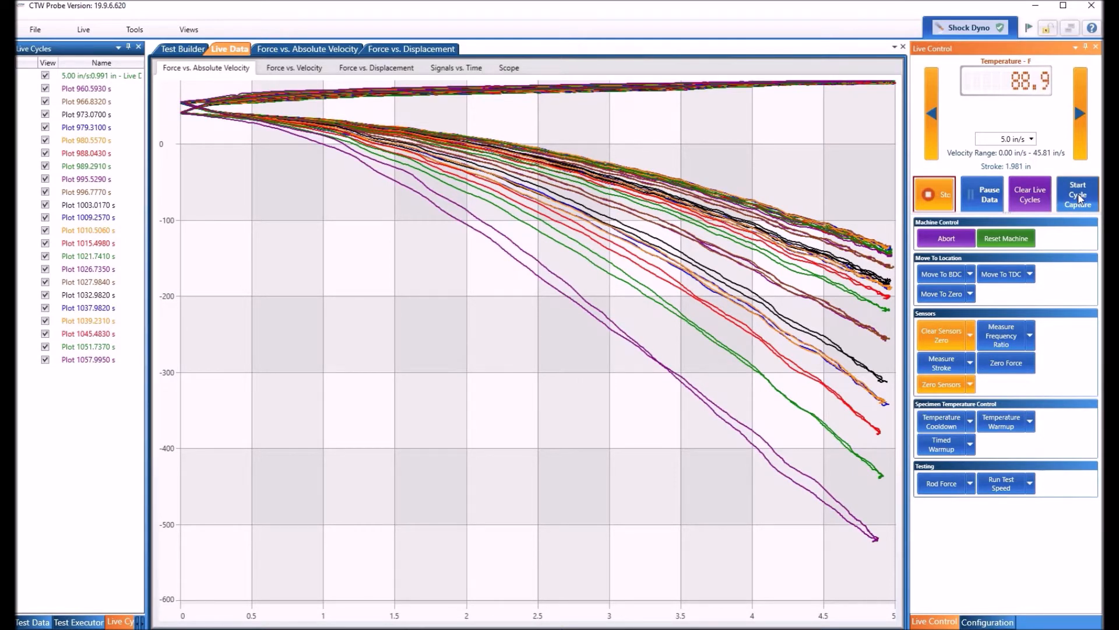
{"action": "left_click", "coordinate": [1080, 196]}
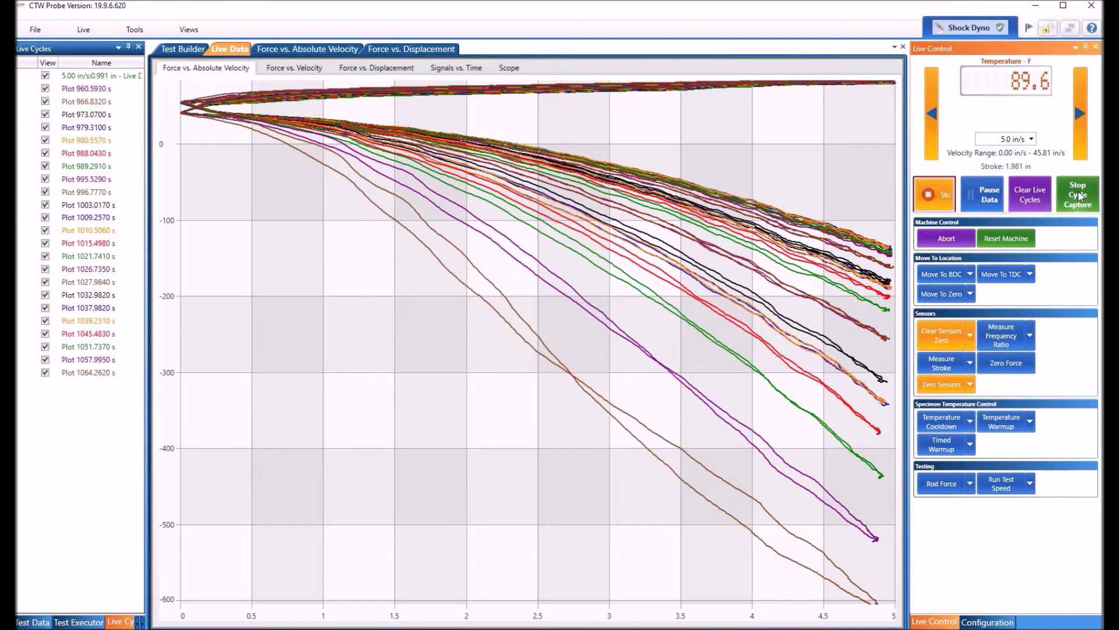
{"action": "left_click", "coordinate": [1077, 194]}
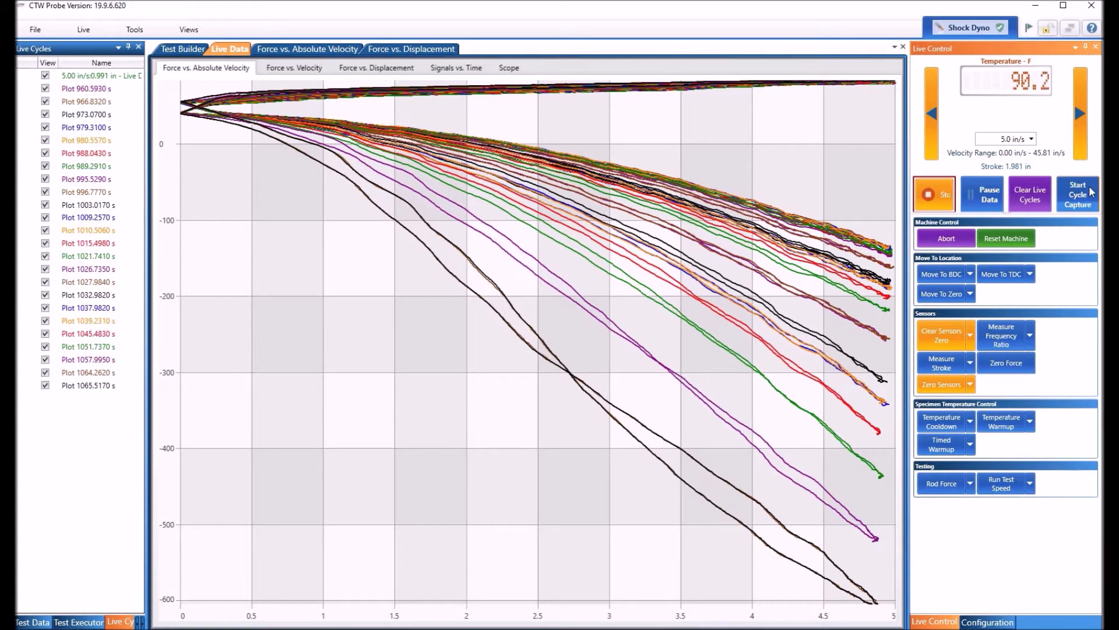
Capture one final pair of live cycles at 5 in/s, end the capture, and stop the machine.
{"action": "left_click", "coordinate": [1080, 196]}
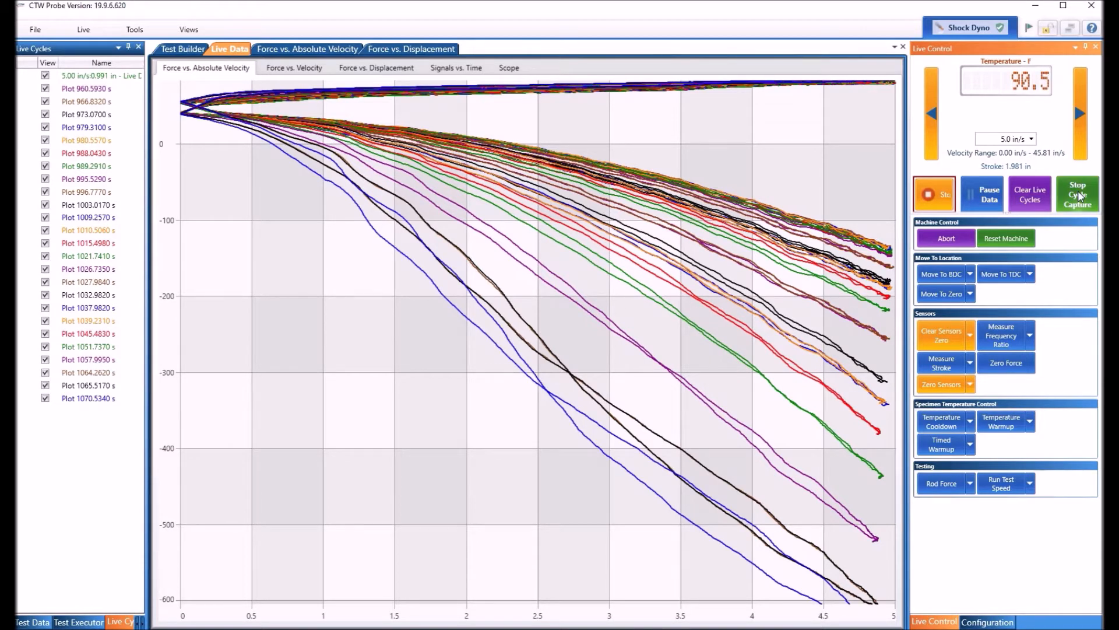
{"action": "left_click", "coordinate": [1080, 196]}
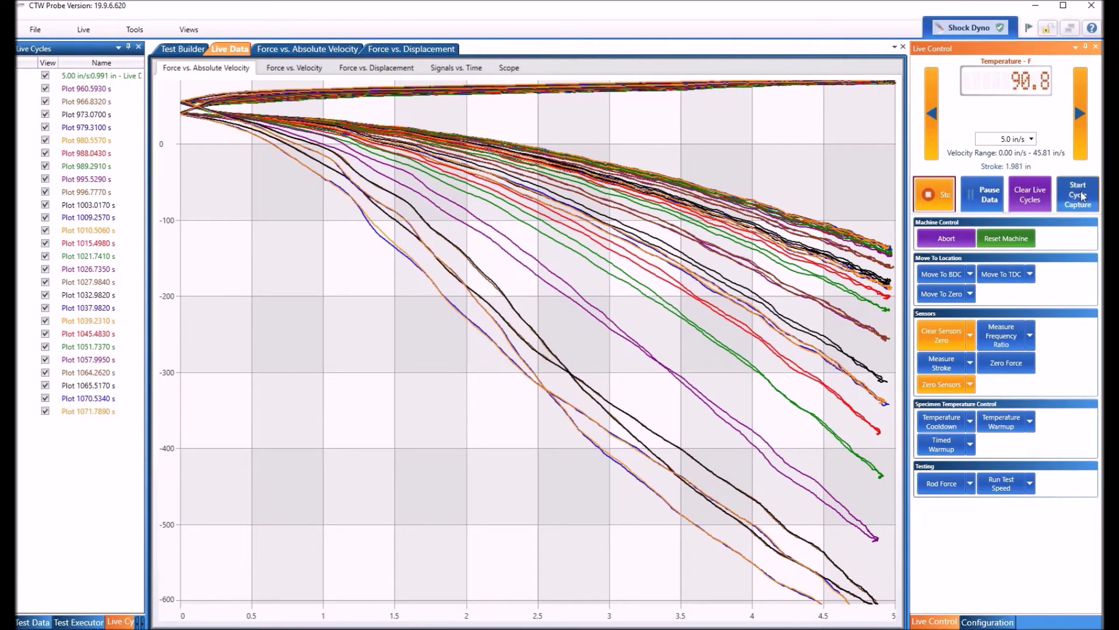
{"action": "left_click", "coordinate": [931, 192]}
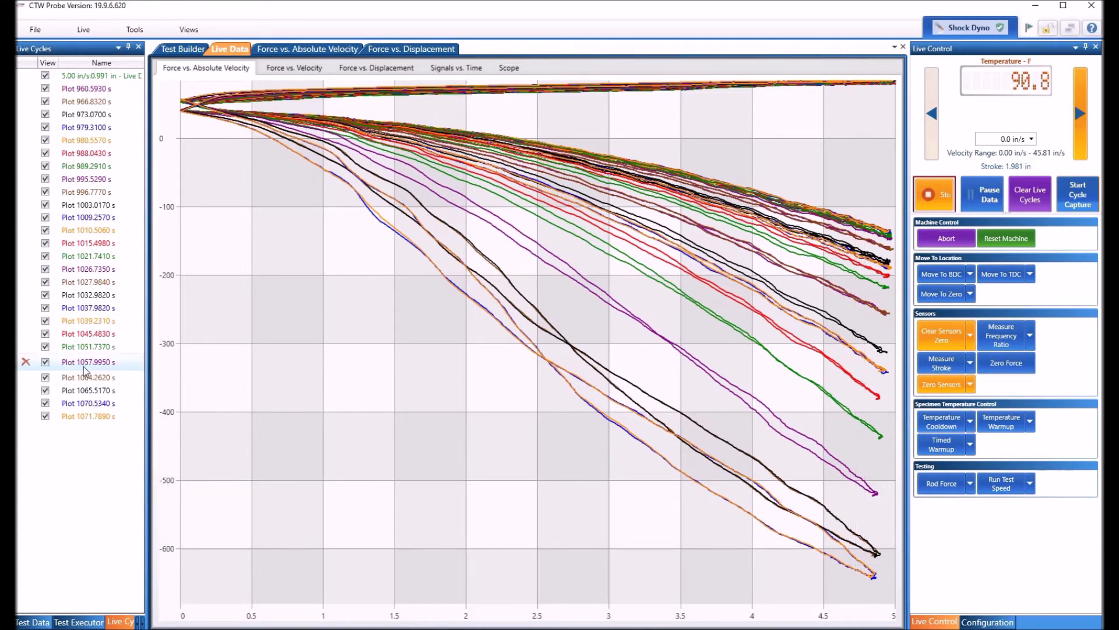
Delete the duplicate live cycles Plot 1070.5340 s and Plot 1064.2620 s from the live cycle list.
{"action": "mouse_move", "coordinate": [25, 402]}
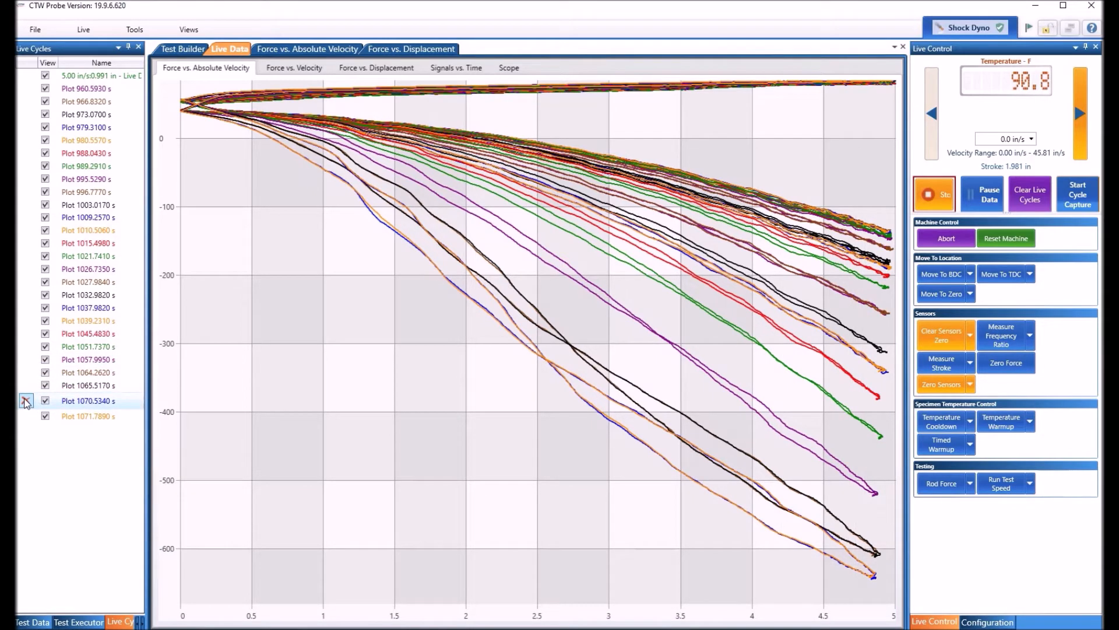
{"action": "left_click", "coordinate": [25, 401]}
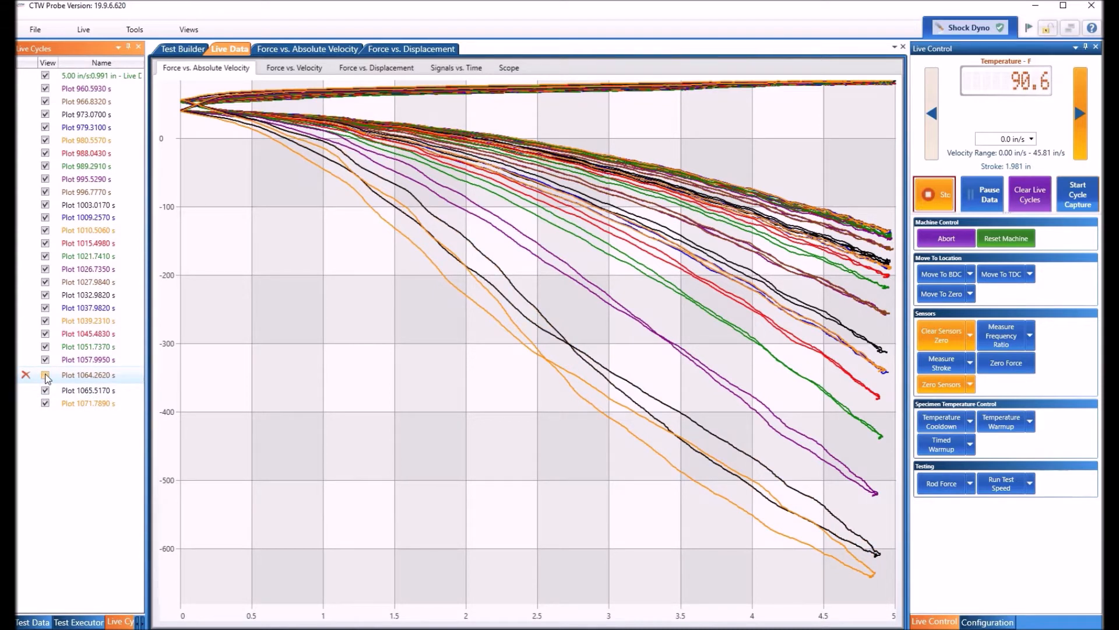
{"action": "left_click", "coordinate": [25, 374]}
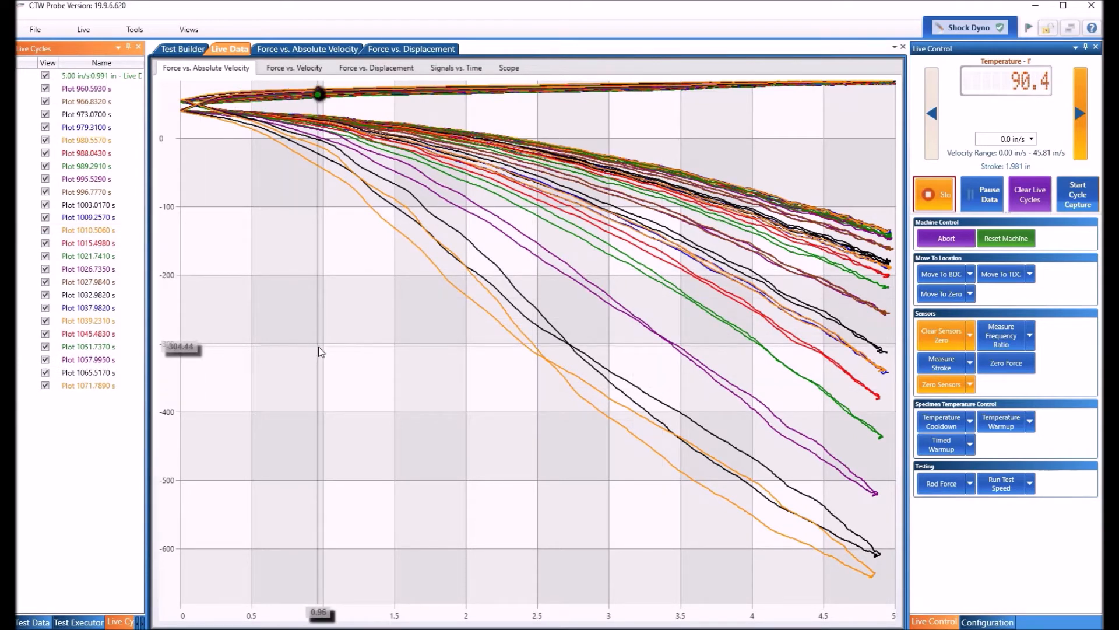
Compare the captured cycles in the Force vs. Velocity, Force vs. Displacement and Force vs. Absolute Velocity graphs, finishing on absolute velocity.
{"action": "left_click", "coordinate": [300, 69]}
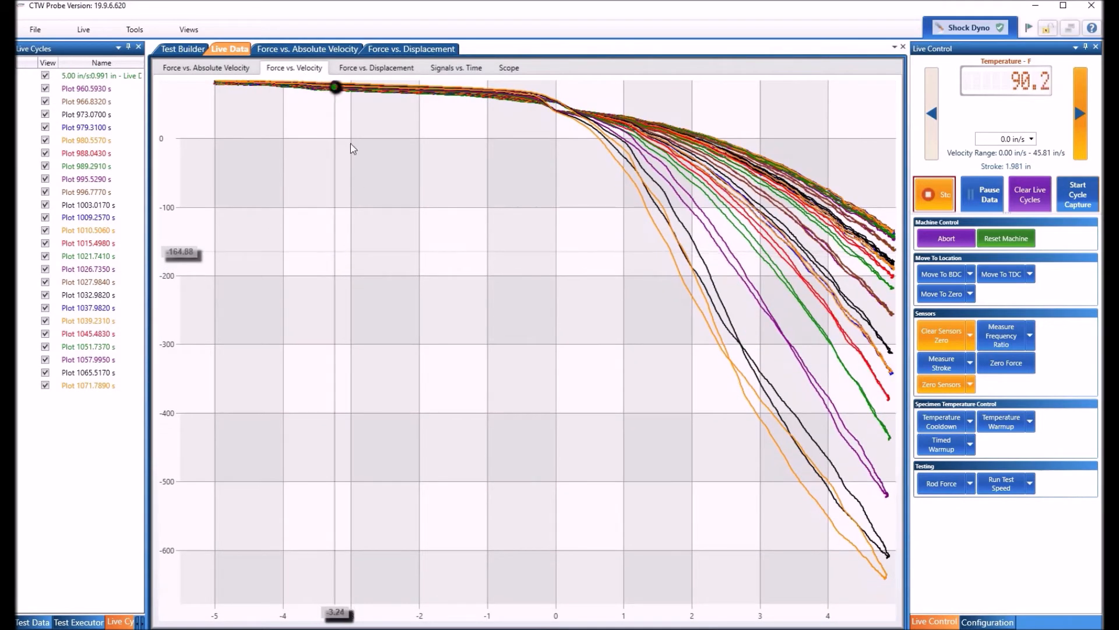
{"action": "left_click", "coordinate": [367, 68]}
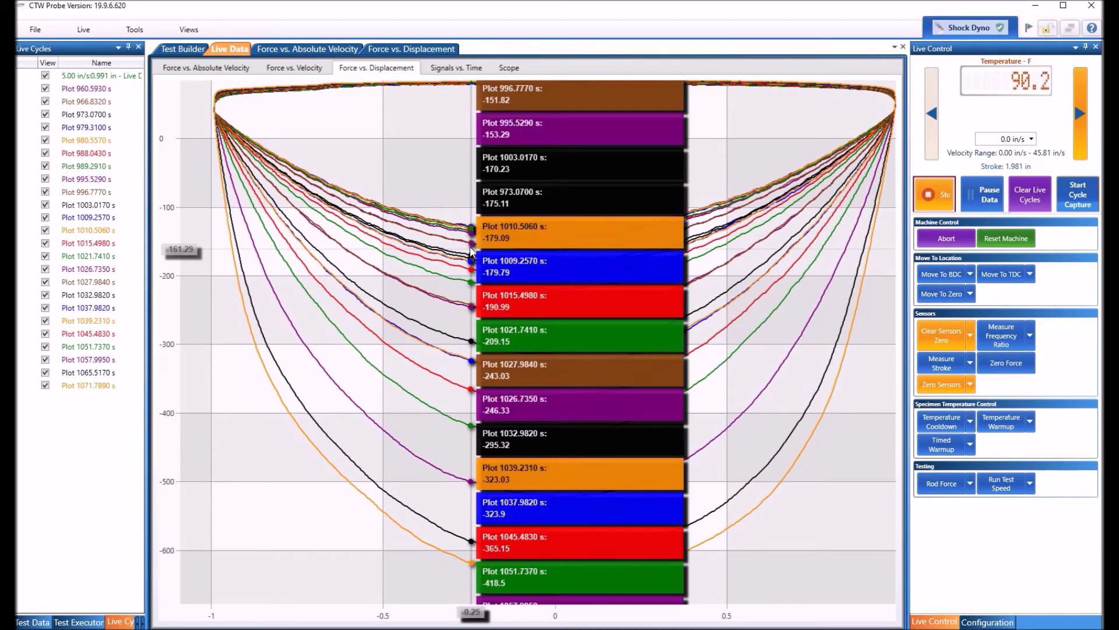
{"action": "left_click", "coordinate": [194, 67]}
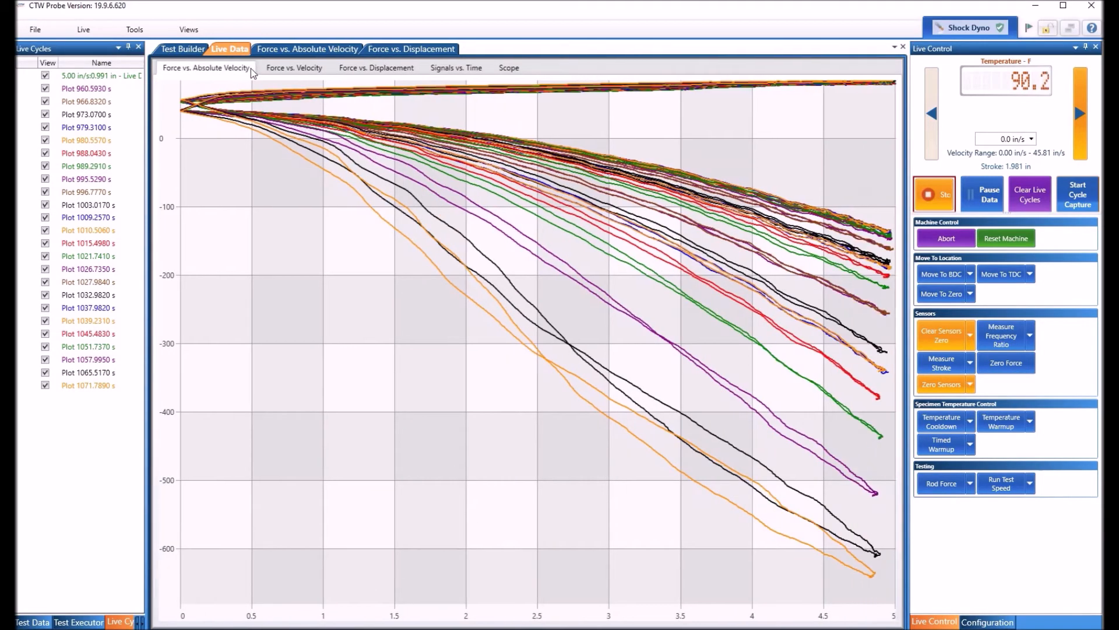
{"action": "left_click", "coordinate": [292, 68]}
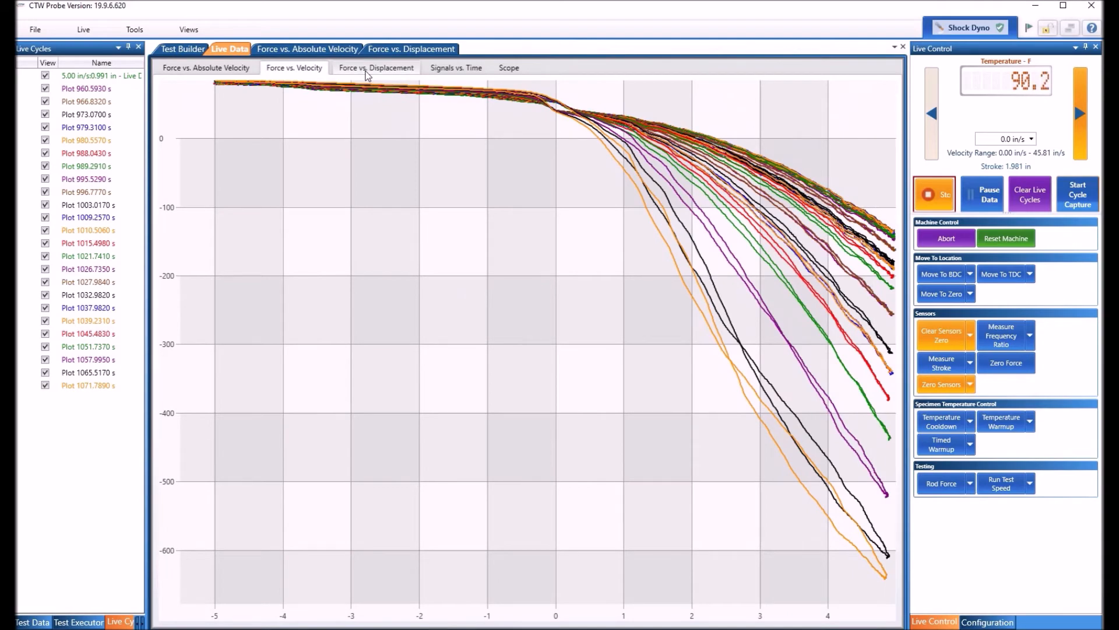
{"action": "left_click", "coordinate": [367, 68]}
{"action": "left_click", "coordinate": [285, 68]}
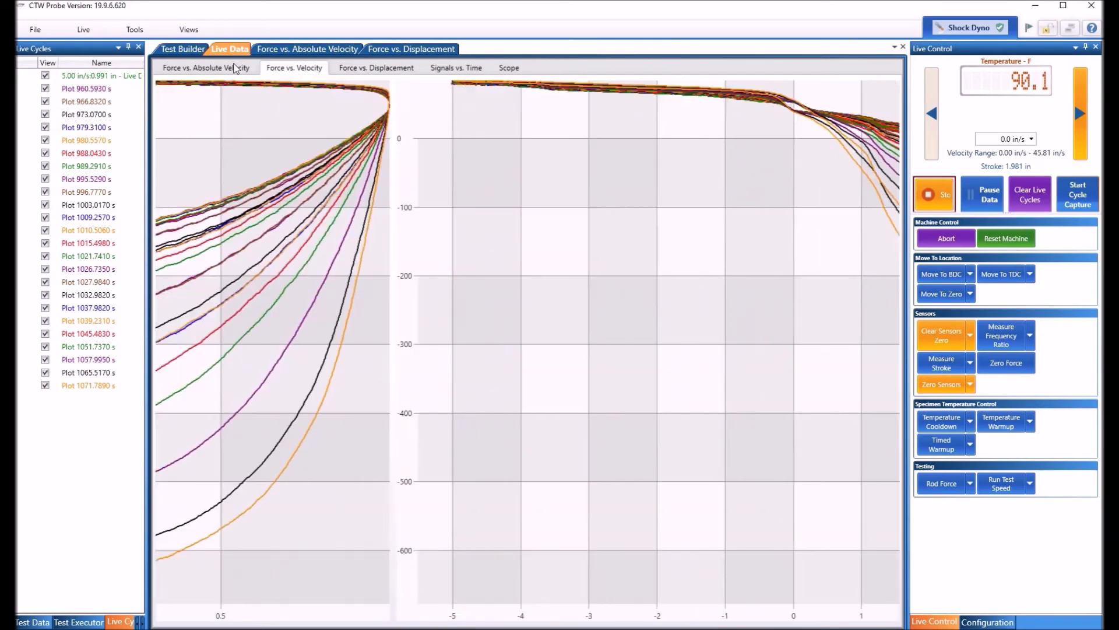
{"action": "left_click", "coordinate": [214, 68]}
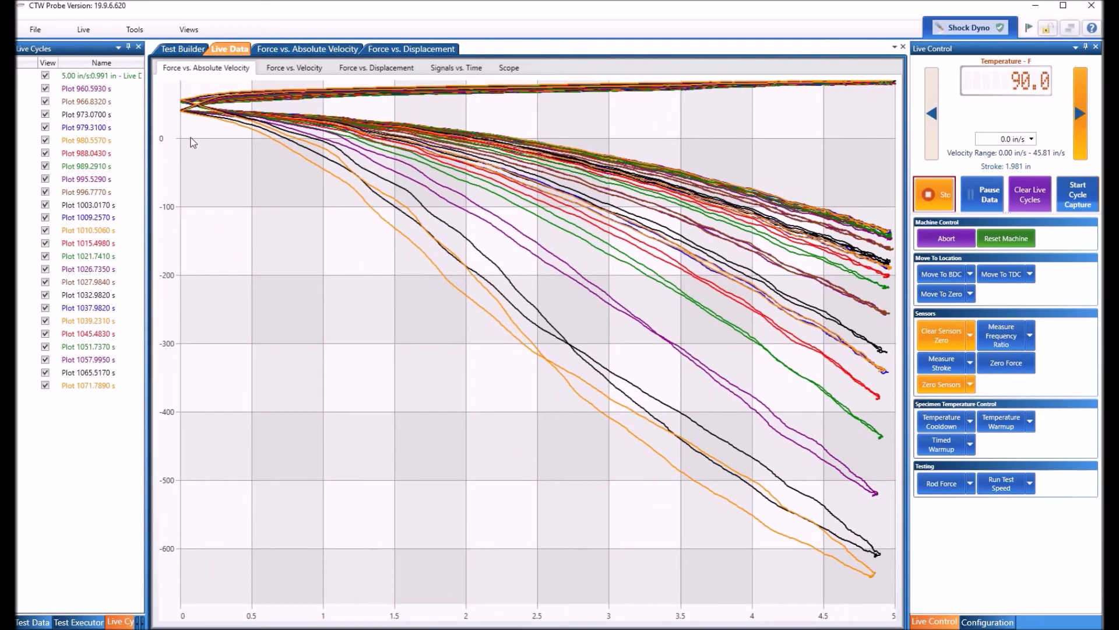